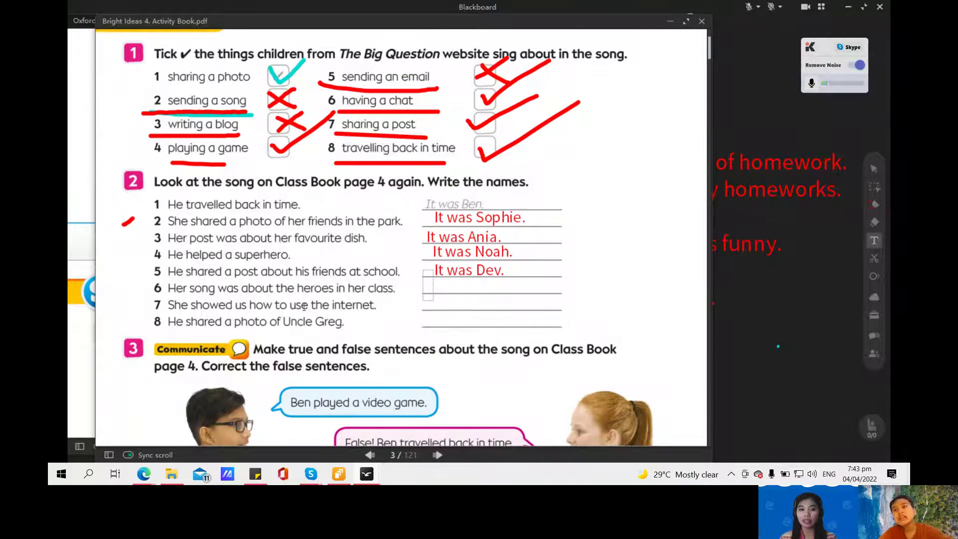
- Check the song page, then write 'It was Lily.' on answer line 6
{"action": "key", "text": "alt+Tab"}
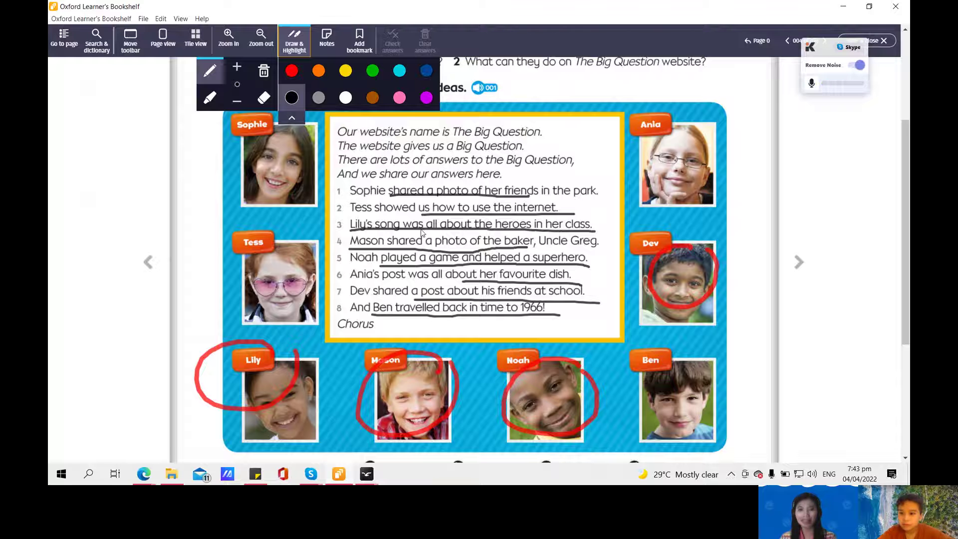
{"action": "key", "text": "alt+Tab"}
{"action": "left_click", "coordinate": [434, 282]}
{"action": "type", "text": "It wa"}
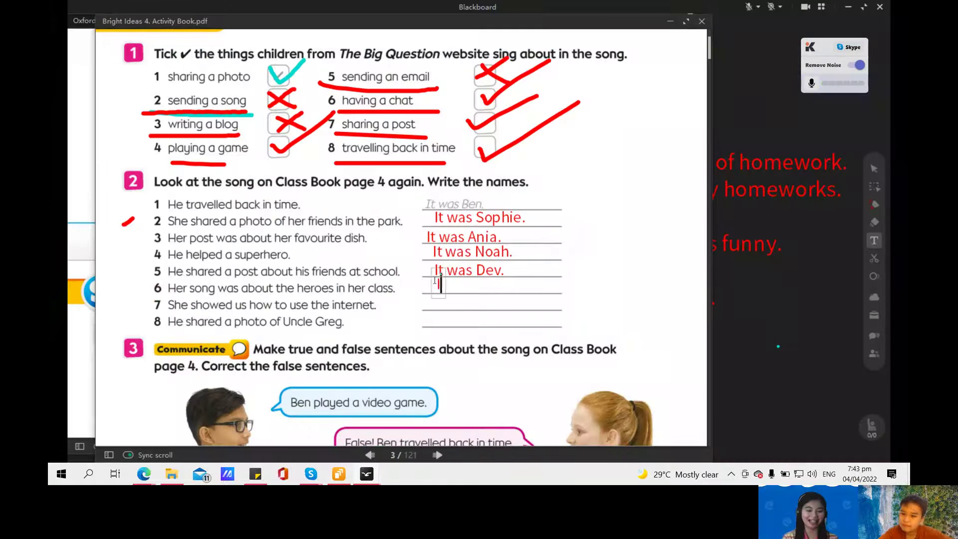
{"action": "type", "text": "s"}
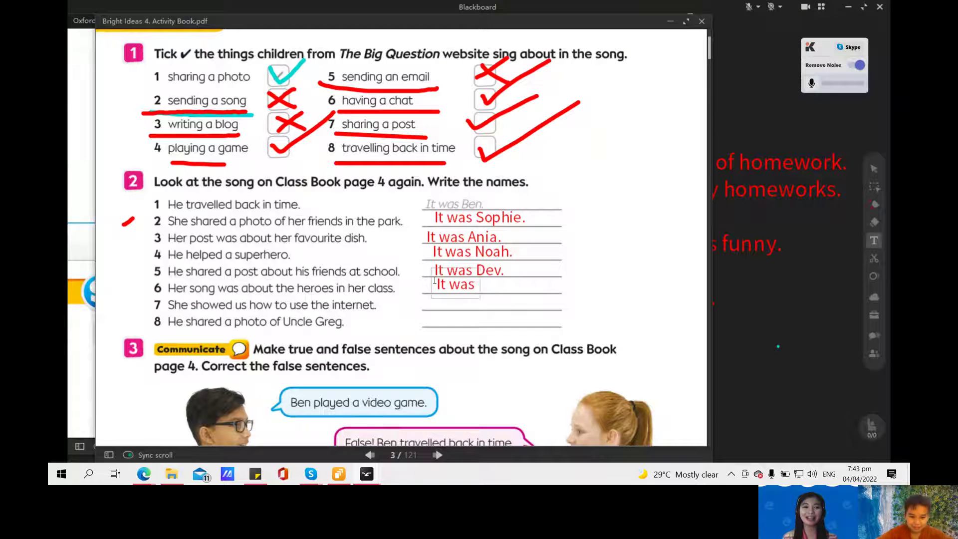
{"action": "type", "text": " Lily."}
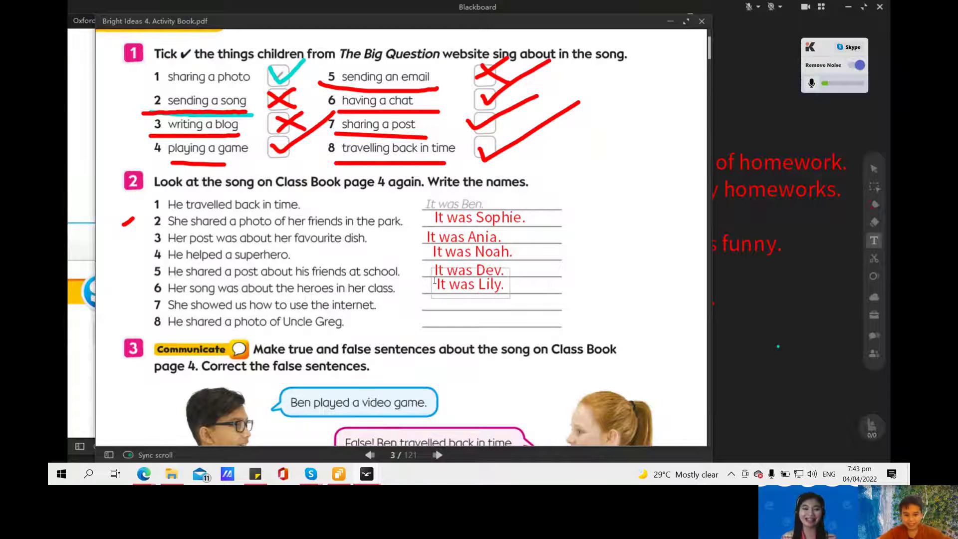
- Write 'It was Tess' on line 7 and 'It was Mason.' on line 8
{"action": "left_click", "coordinate": [432, 301]}
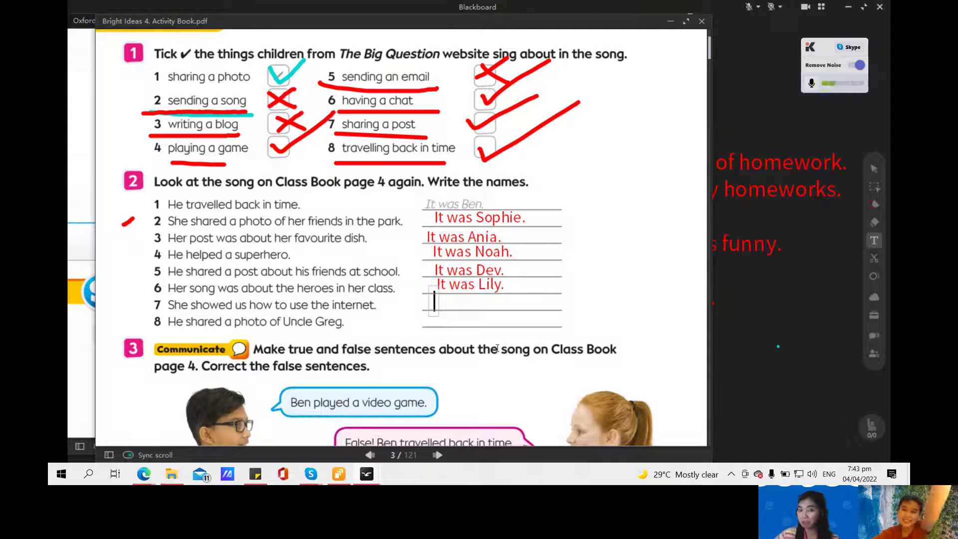
{"action": "key", "text": "alt+Tab"}
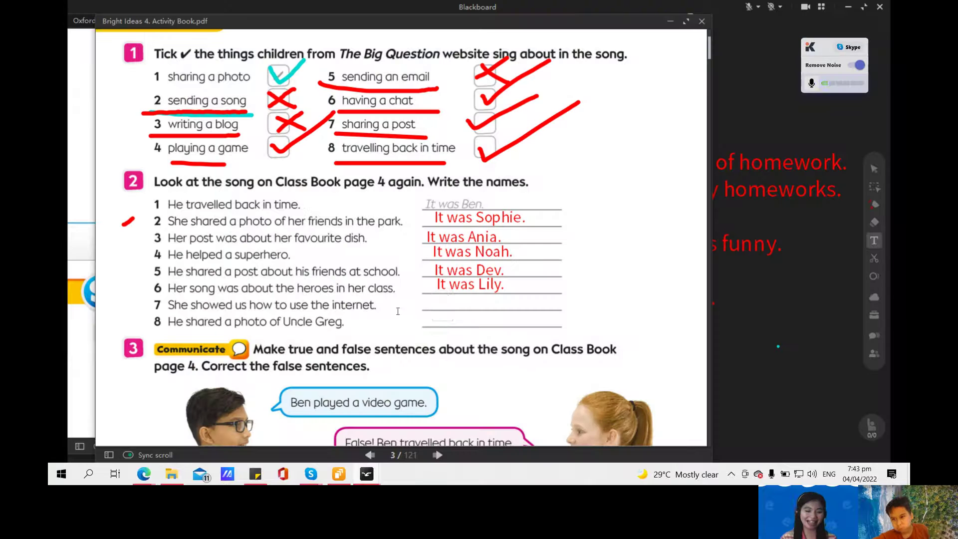
{"action": "left_click", "coordinate": [439, 305]}
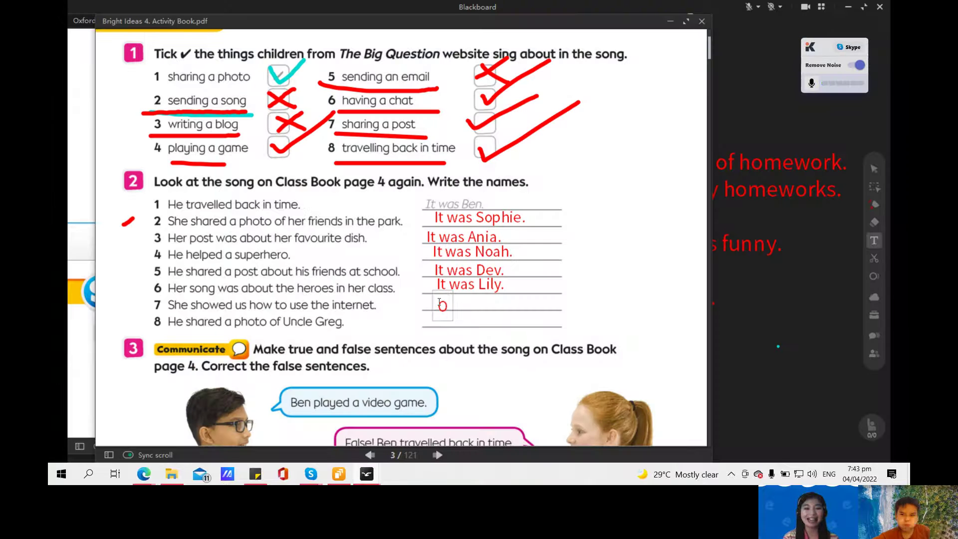
{"action": "type", "text": "It w"}
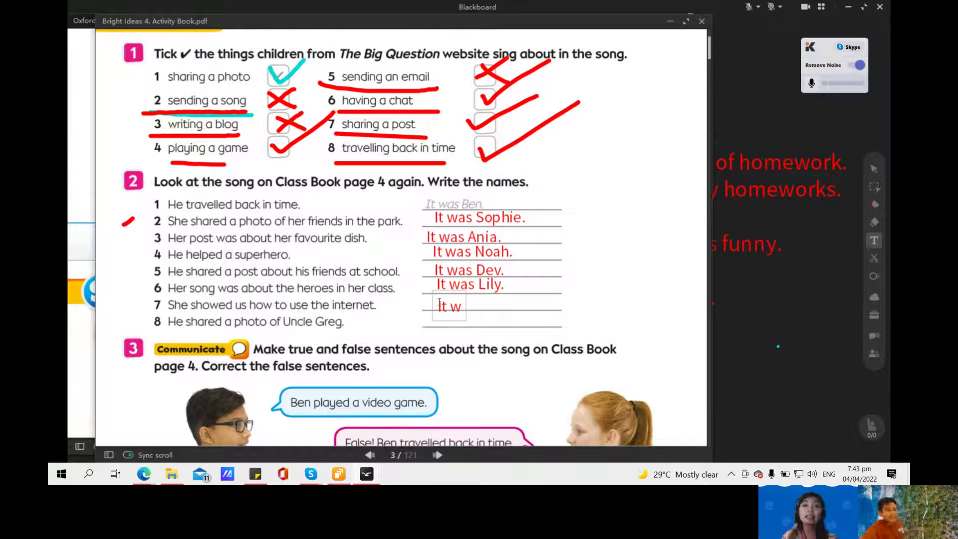
{"action": "type", "text": "as Tess"}
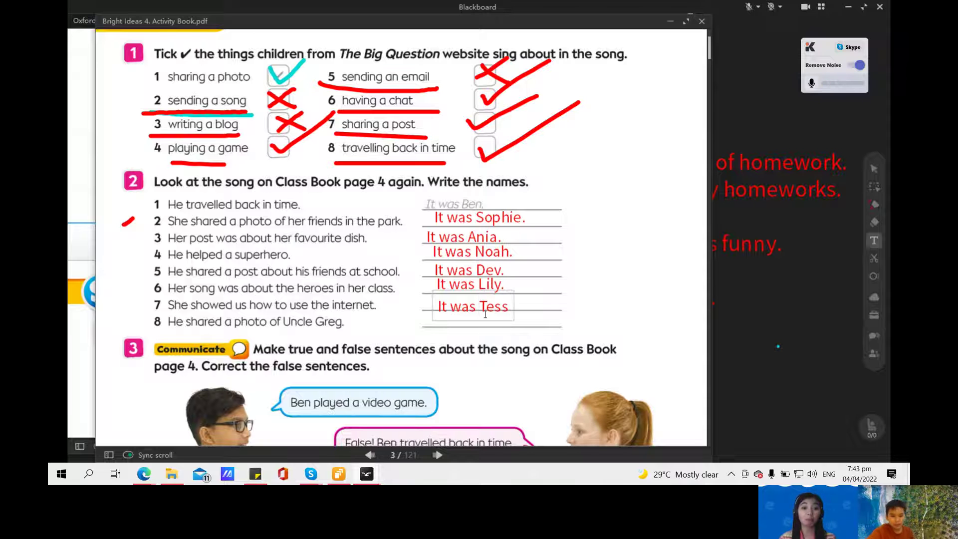
{"action": "left_click", "coordinate": [475, 340]}
{"action": "left_click", "coordinate": [434, 322]}
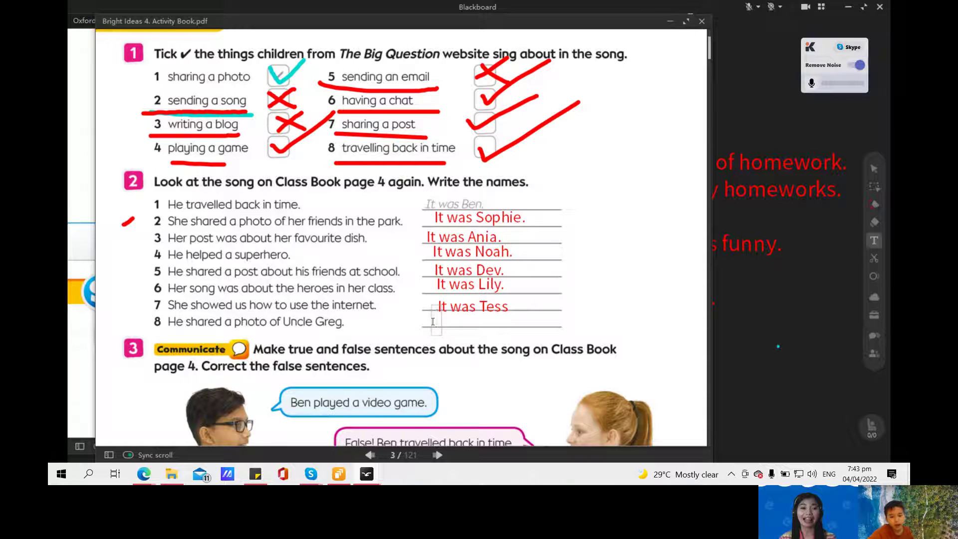
{"action": "type", "text": "It was "}
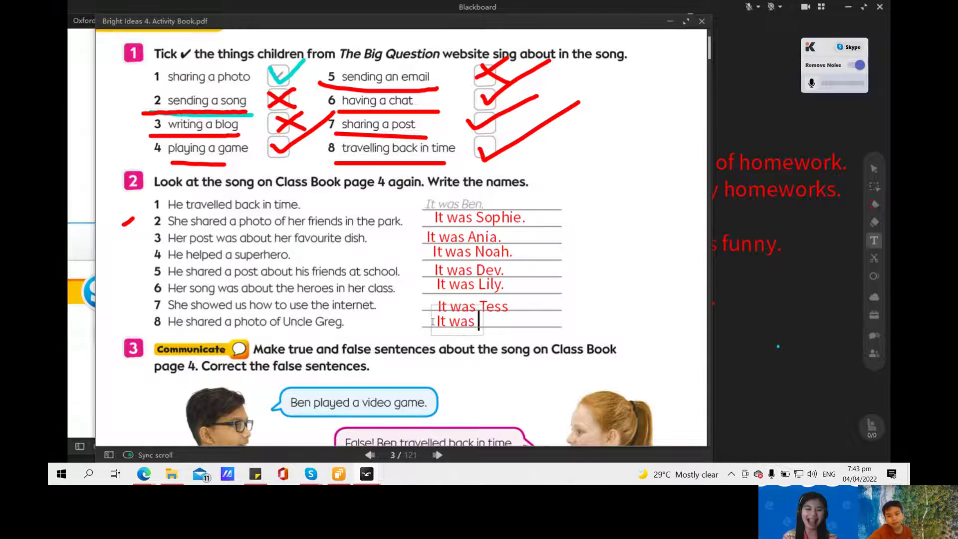
{"action": "type", "text": "Mason."}
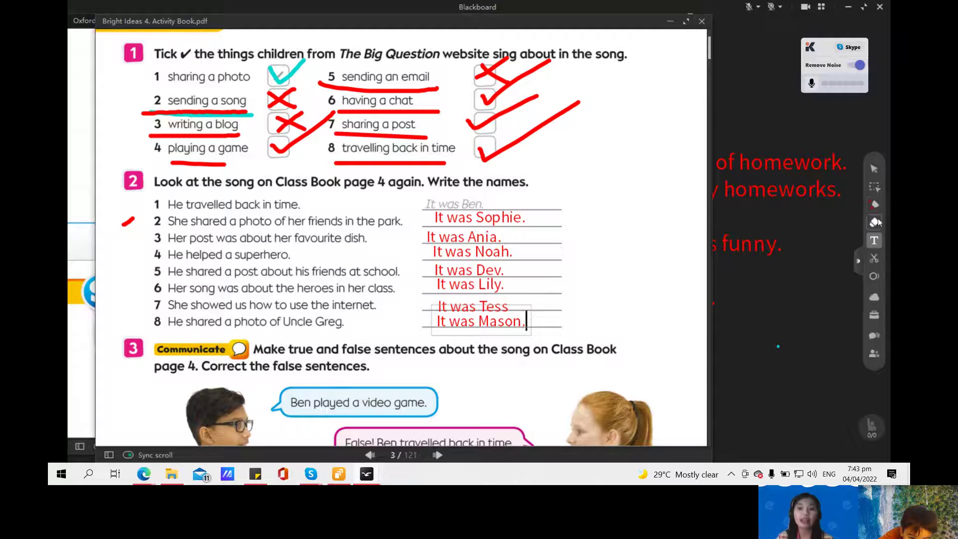
{"action": "left_click", "coordinate": [875, 205]}
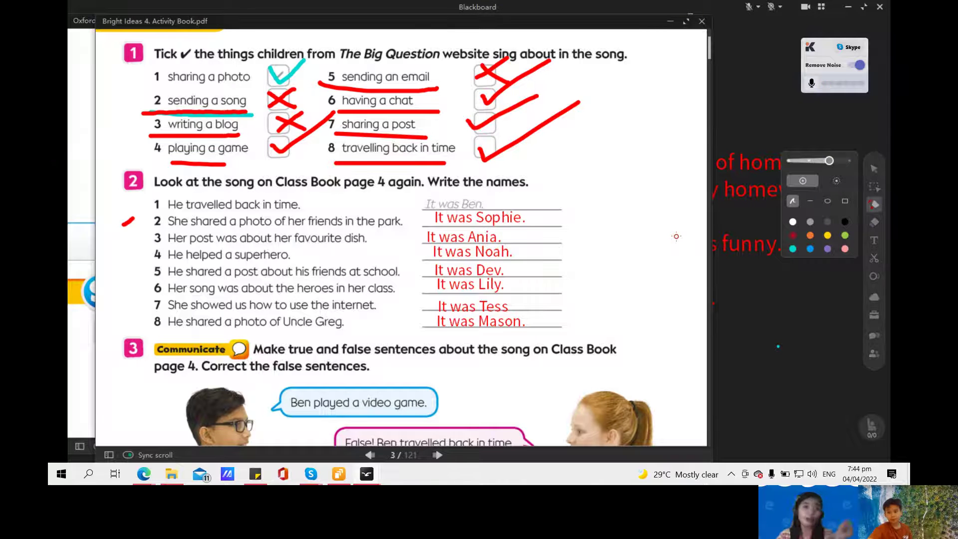
- In red, underline sentences 1, 3 and 5, tick answer 2, and dot the Sophie answer and sentence 4
{"action": "left_click_drag", "start_coordinate": [311, 205], "coordinate": [349, 196]}
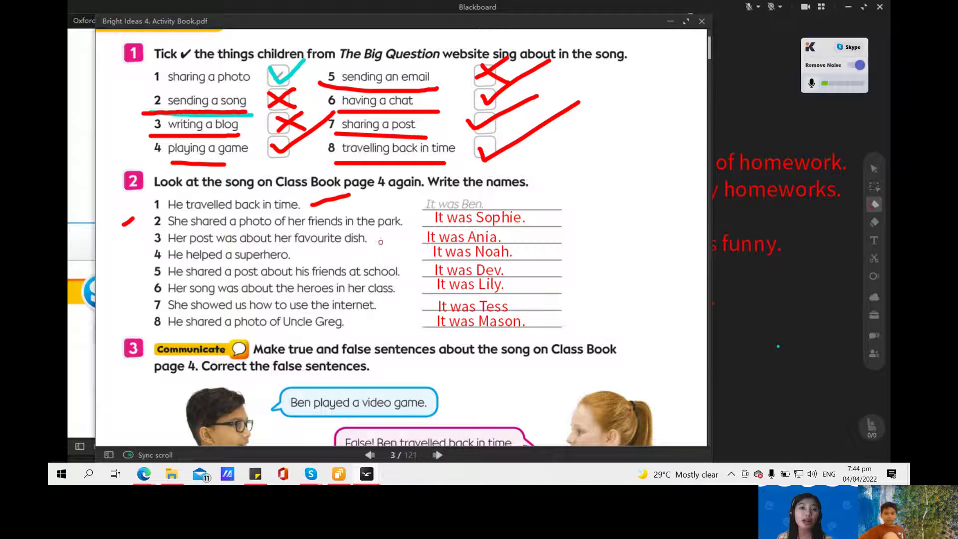
{"action": "left_click", "coordinate": [547, 220]}
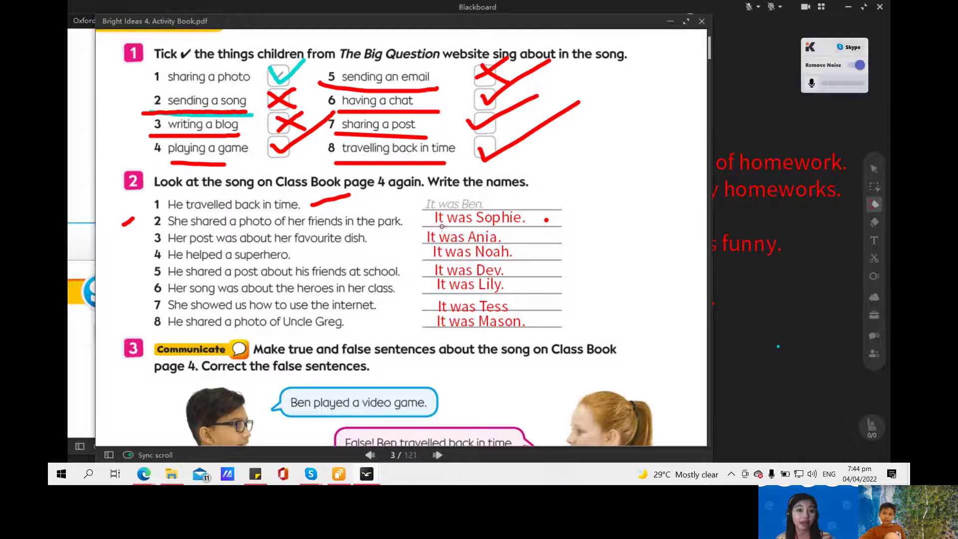
{"action": "left_click_drag", "start_coordinate": [410, 225], "coordinate": [424, 207]}
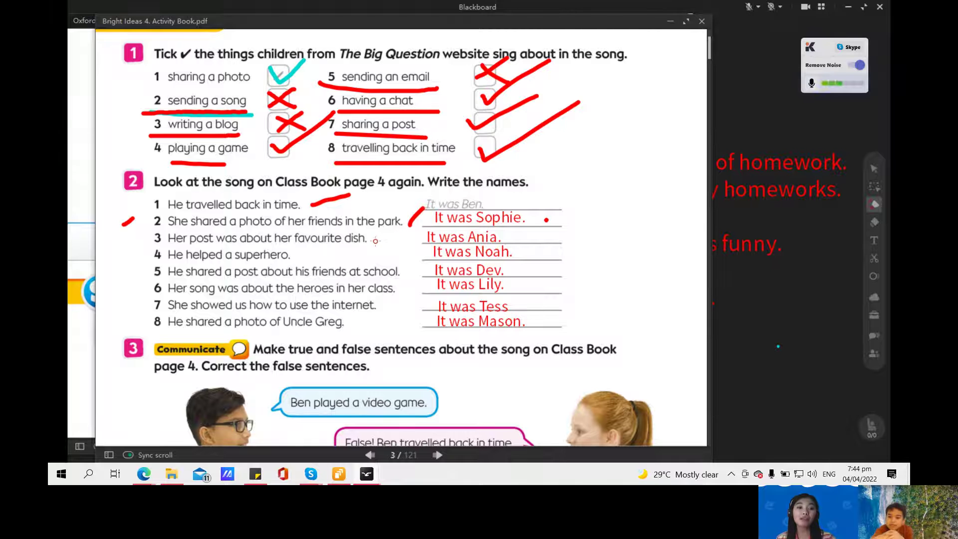
{"action": "left_click_drag", "start_coordinate": [373, 243], "coordinate": [399, 238]}
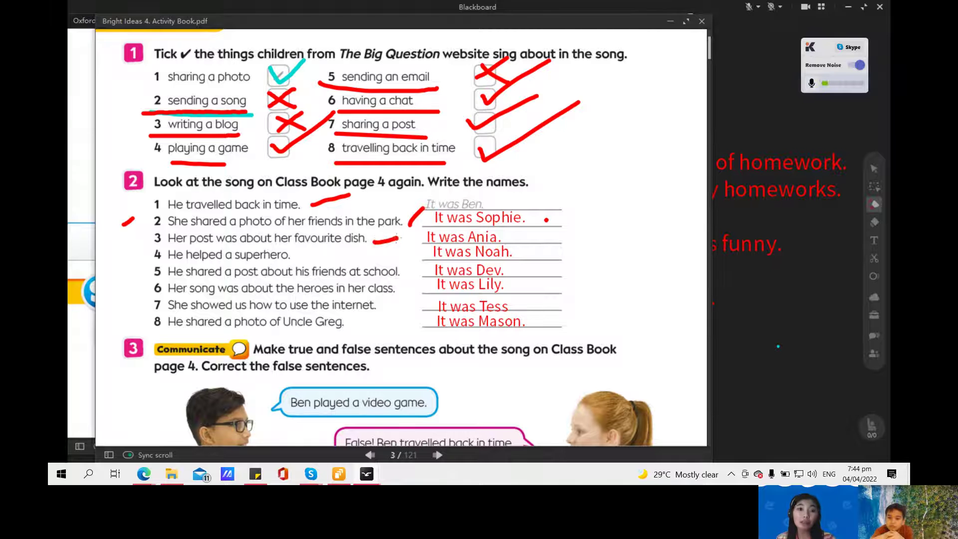
{"action": "left_click", "coordinate": [299, 260]}
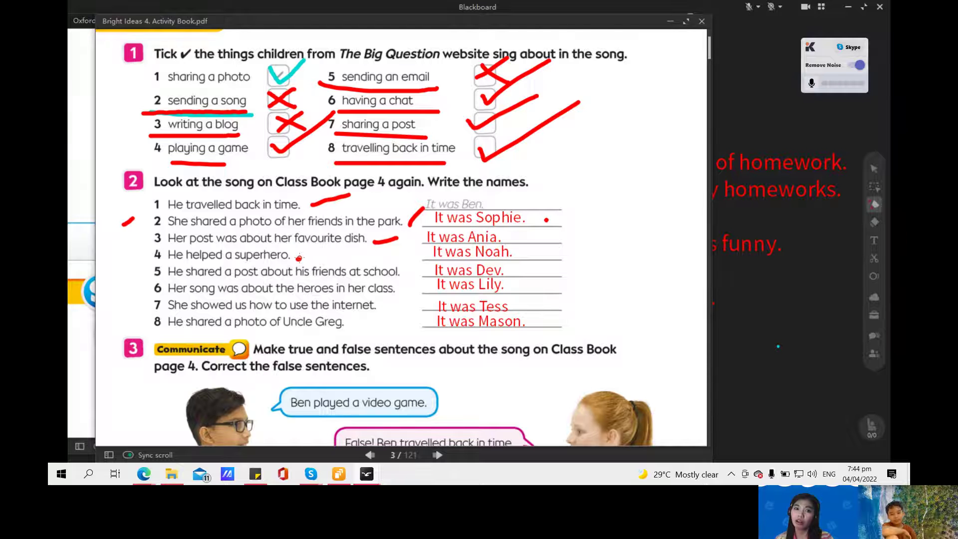
{"action": "left_click_drag", "start_coordinate": [224, 281], "coordinate": [399, 283]}
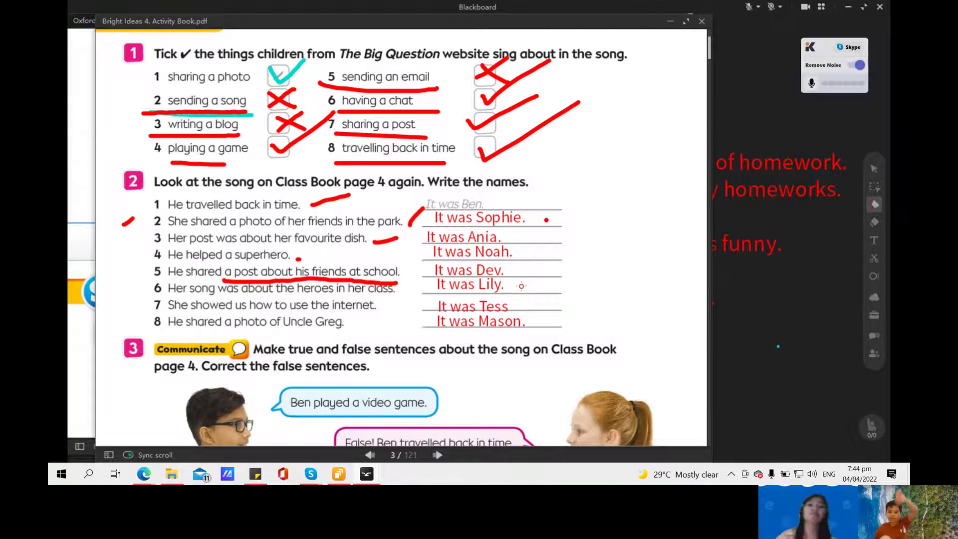
{"action": "scroll", "coordinate": [434, 348], "scroll_direction": "down", "scroll_amount": 2}
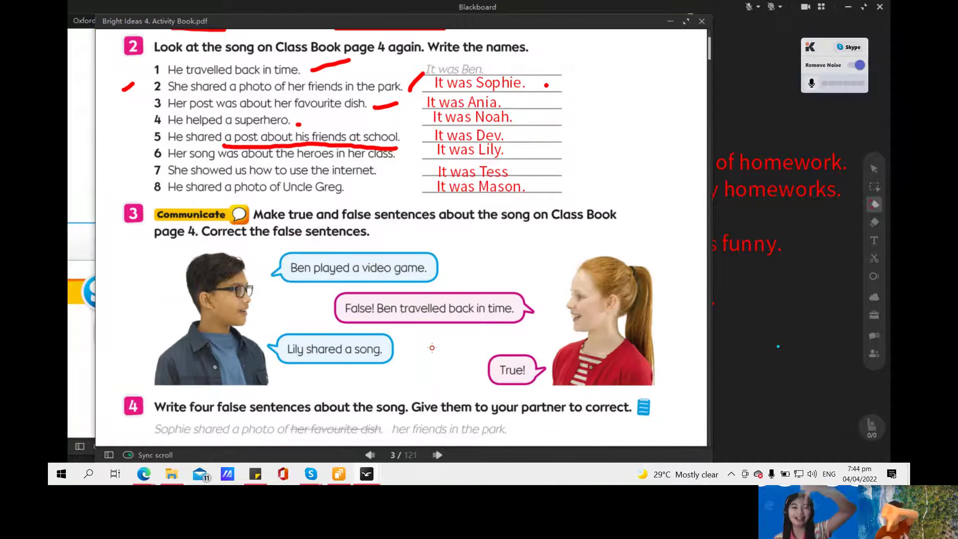
- Draw question 1's matching line to answer d and erase the red box around question 2
{"action": "scroll", "coordinate": [433, 348], "scroll_direction": "down", "scroll_amount": 2}
{"action": "scroll", "coordinate": [434, 347], "scroll_direction": "down", "scroll_amount": 5}
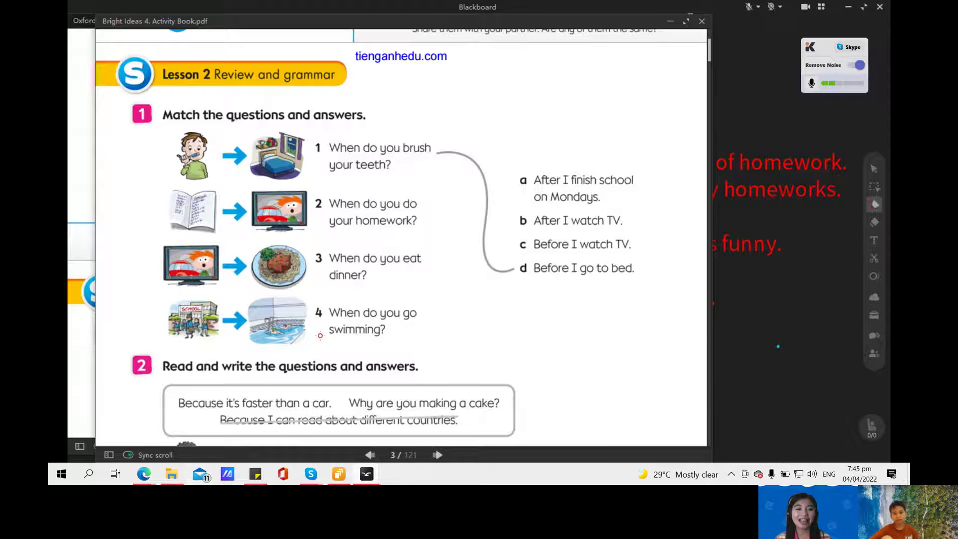
{"action": "scroll", "coordinate": [321, 335], "scroll_direction": "down", "scroll_amount": 1}
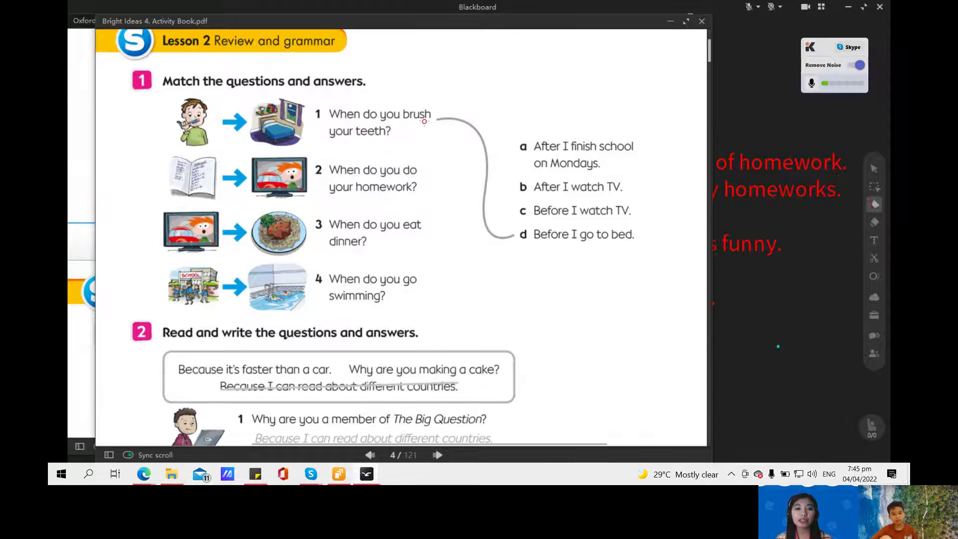
{"action": "mouse_move", "coordinate": [428, 118]}
{"action": "left_mouse_down"}
{"action": "mouse_move", "coordinate": [471, 136]}
{"action": "mouse_move", "coordinate": [485, 237]}
{"action": "mouse_move", "coordinate": [519, 241]}
{"action": "left_mouse_up"}
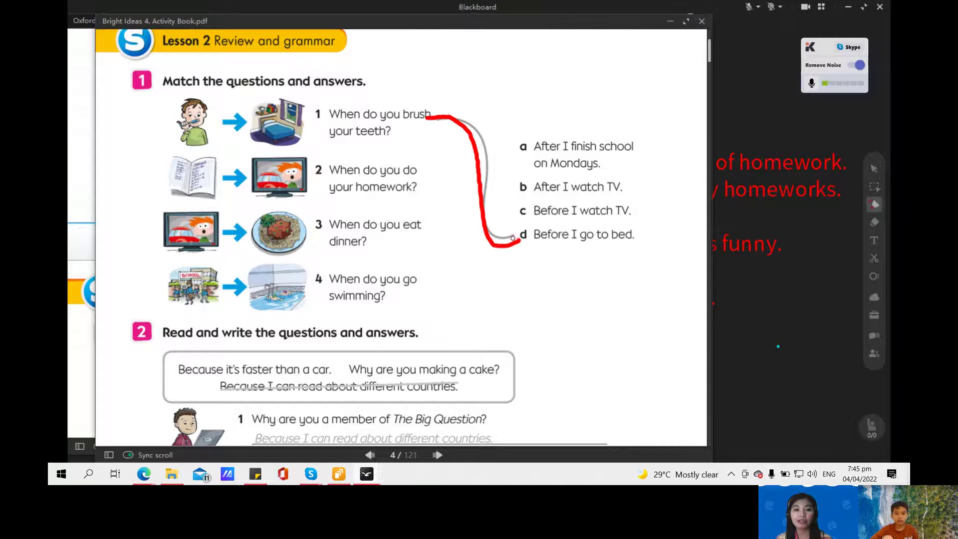
{"action": "mouse_move", "coordinate": [309, 202]}
{"action": "left_mouse_down"}
{"action": "mouse_move", "coordinate": [443, 202]}
{"action": "mouse_move", "coordinate": [440, 159]}
{"action": "mouse_move", "coordinate": [332, 154]}
{"action": "left_mouse_up"}
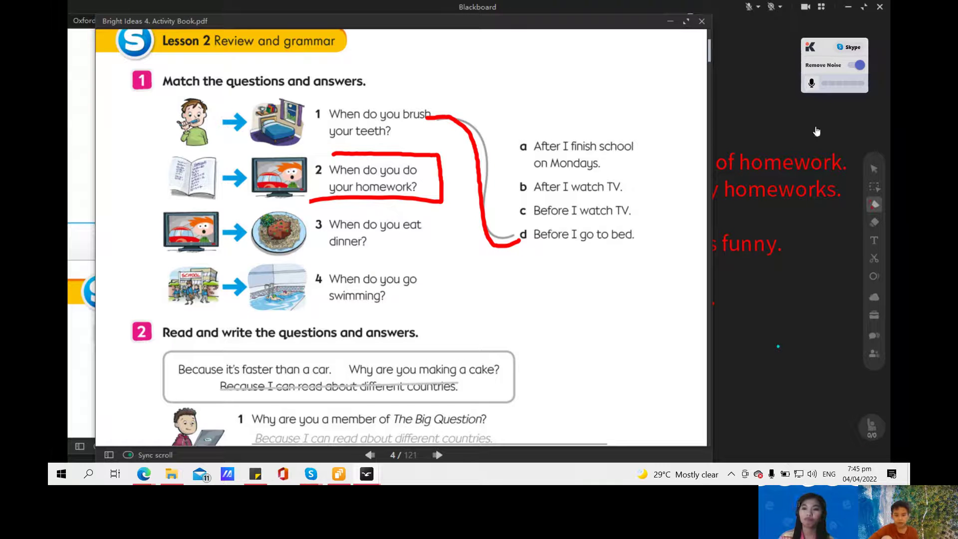
{"action": "left_click", "coordinate": [875, 222]}
{"action": "mouse_move", "coordinate": [314, 142]}
{"action": "left_mouse_down"}
{"action": "mouse_move", "coordinate": [369, 190]}
{"action": "mouse_move", "coordinate": [439, 181]}
{"action": "mouse_move", "coordinate": [444, 160]}
{"action": "left_mouse_up"}
{"action": "left_click", "coordinate": [875, 204]}
{"action": "left_click", "coordinate": [875, 207]}
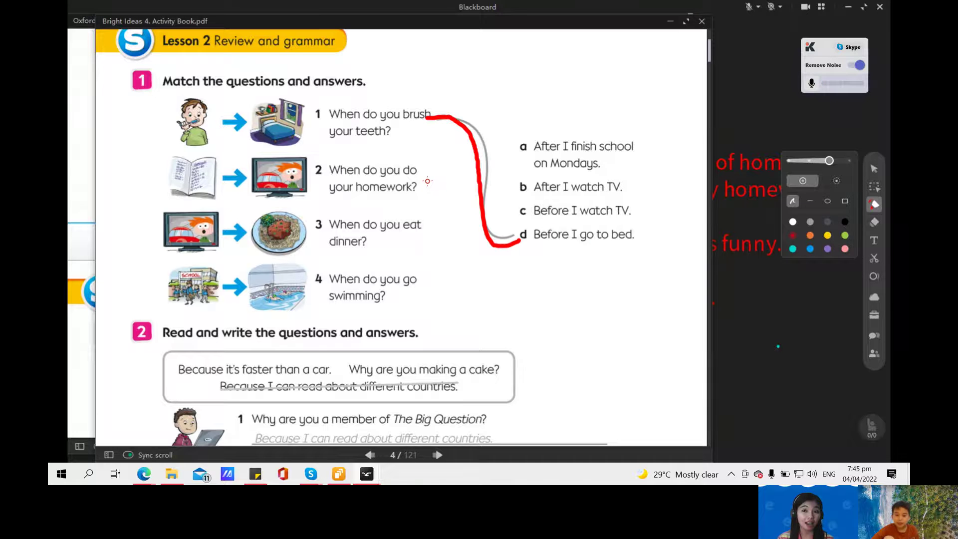
- Connect question 2 to c, underline 'dinner', and match question 3 to b and 4 to a
{"action": "left_click_drag", "start_coordinate": [427, 181], "coordinate": [509, 210]}
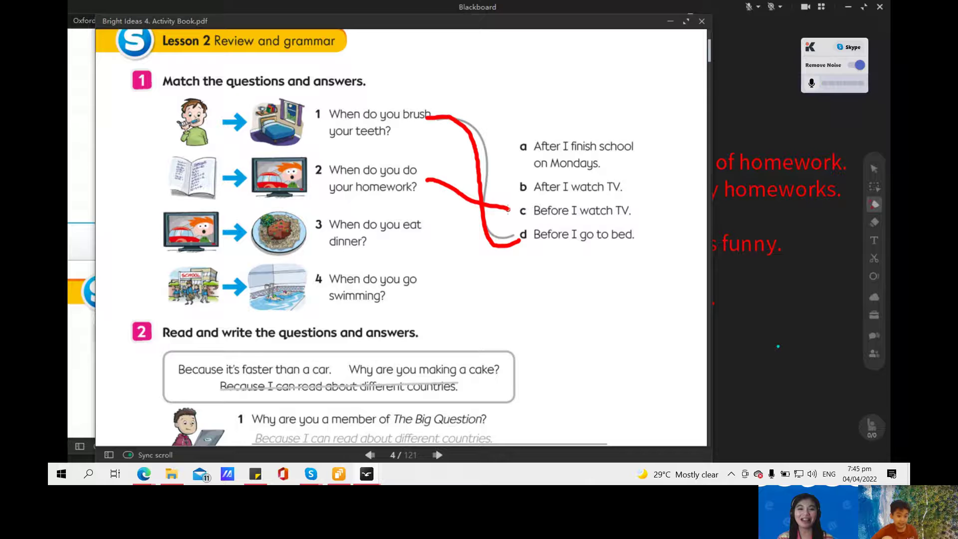
{"action": "left_click_drag", "start_coordinate": [314, 255], "coordinate": [445, 253]}
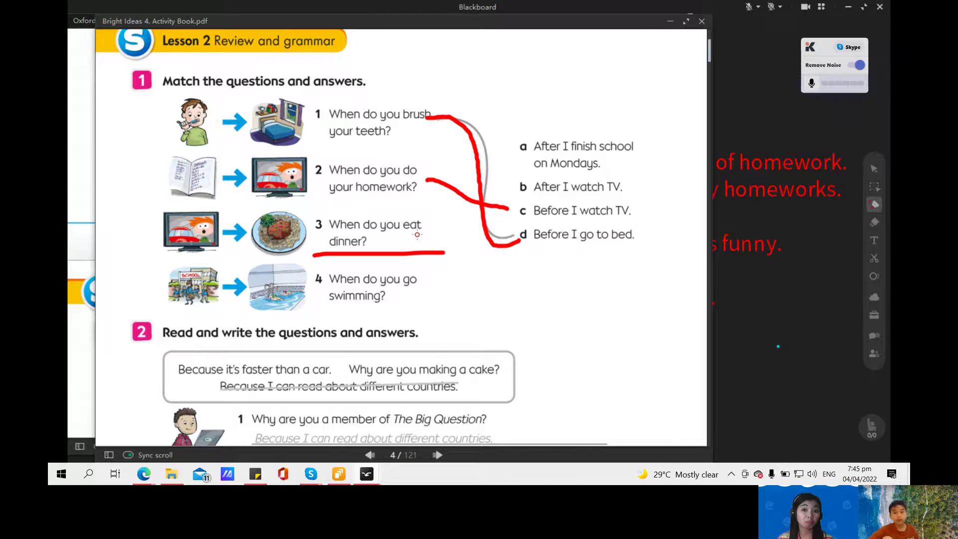
{"action": "mouse_move", "coordinate": [418, 235]}
{"action": "left_mouse_down"}
{"action": "mouse_move", "coordinate": [437, 235]}
{"action": "mouse_move", "coordinate": [514, 189]}
{"action": "left_mouse_up"}
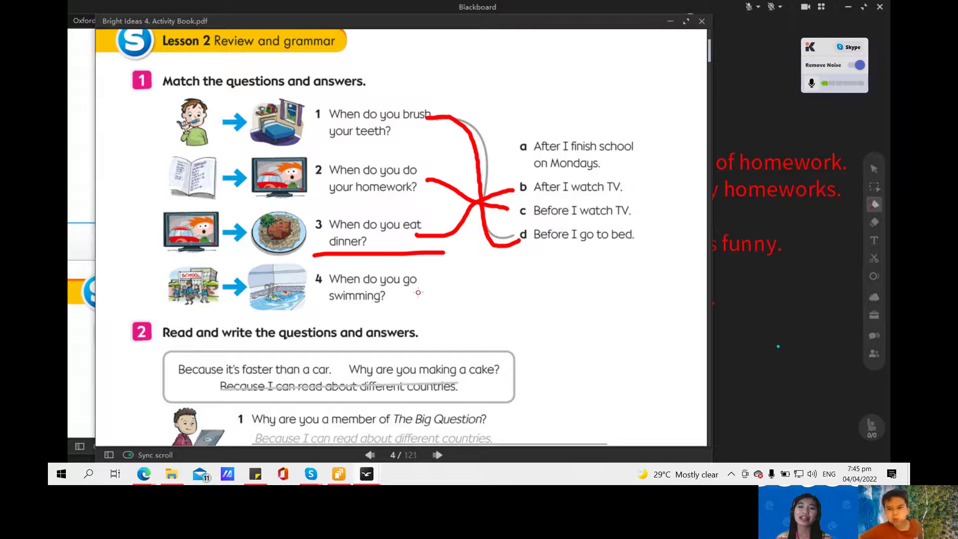
{"action": "mouse_move", "coordinate": [408, 291]}
{"action": "left_mouse_down"}
{"action": "mouse_move", "coordinate": [459, 262]}
{"action": "mouse_move", "coordinate": [469, 182]}
{"action": "mouse_move", "coordinate": [497, 140]}
{"action": "mouse_move", "coordinate": [510, 141]}
{"action": "left_mouse_up"}
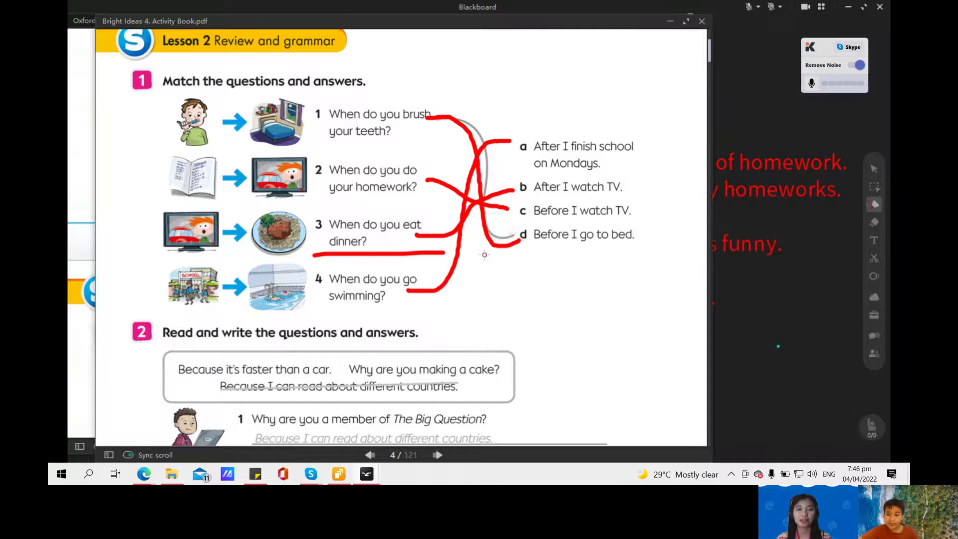
{"action": "scroll", "coordinate": [488, 271], "scroll_direction": "down", "scroll_amount": 2}
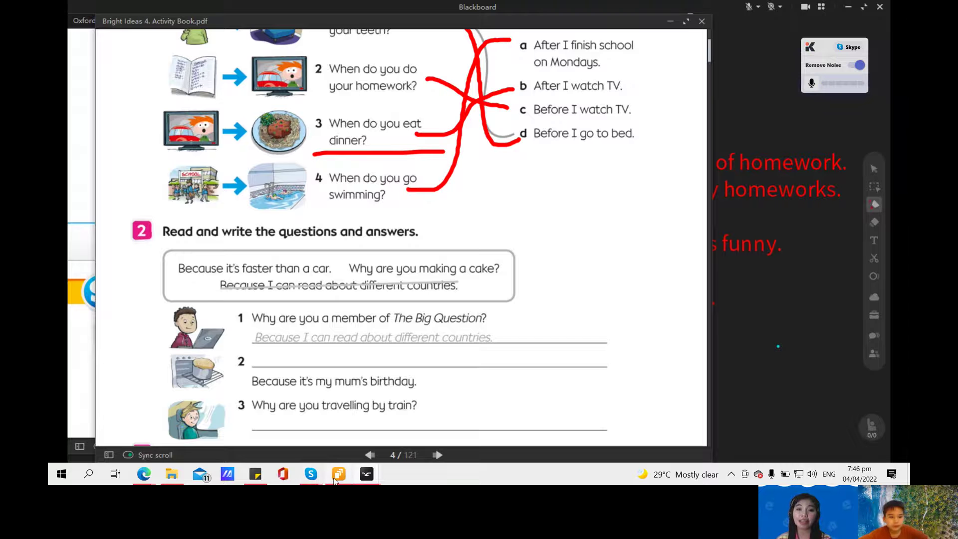
- Go to the zoomed-in Lesson 3 page in Bookshelf and underline 'health problems' in question 1
{"action": "left_click", "coordinate": [339, 473]}
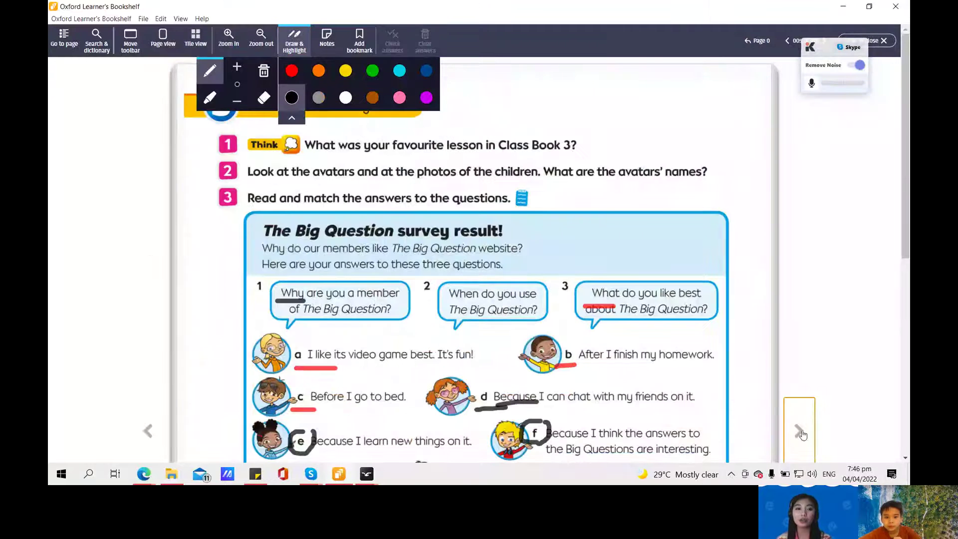
{"action": "left_click", "coordinate": [799, 430]}
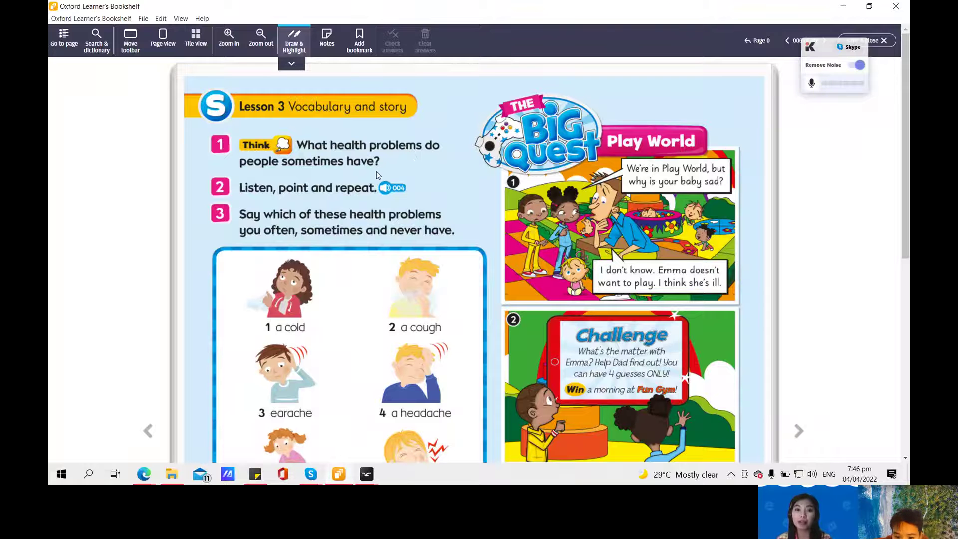
{"action": "left_click", "coordinate": [236, 42]}
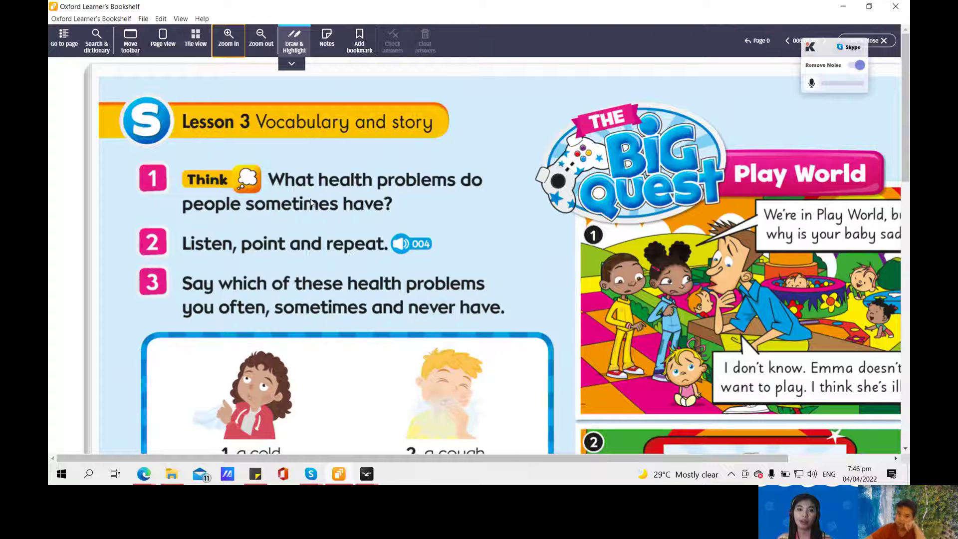
{"action": "left_click_drag", "start_coordinate": [332, 191], "coordinate": [462, 188]}
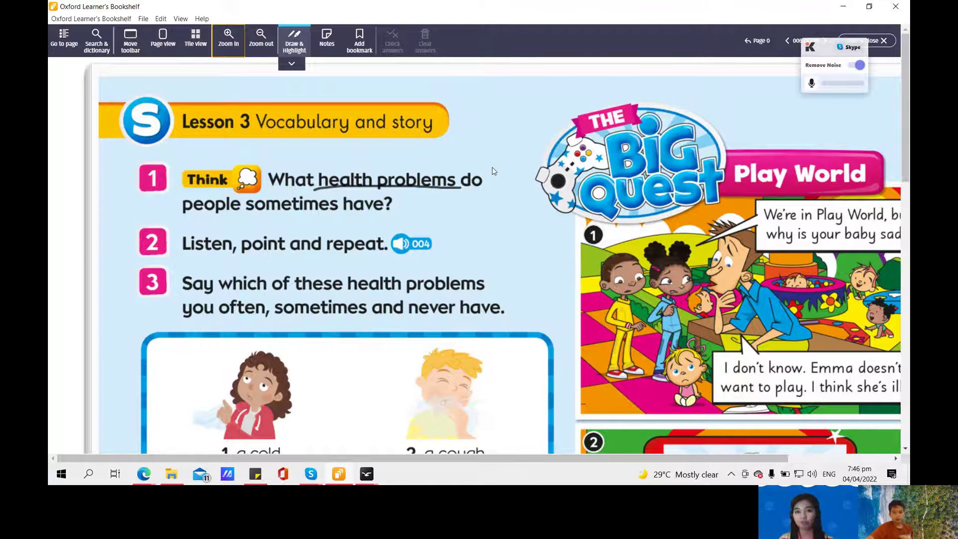
{"action": "left_click", "coordinate": [294, 41]}
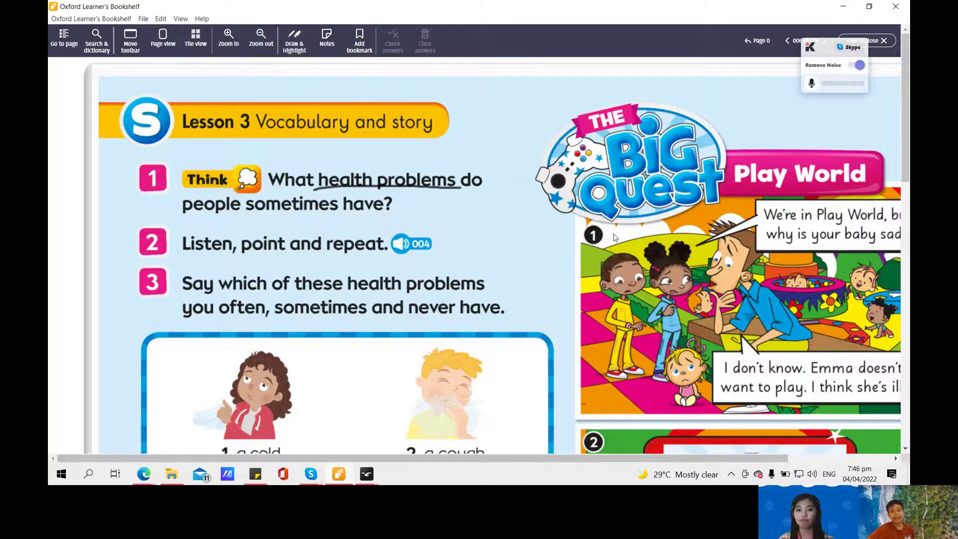
- Place a new blank sticky note beside the ailment pictures
{"action": "scroll", "coordinate": [642, 258], "scroll_direction": "down", "scroll_amount": 1}
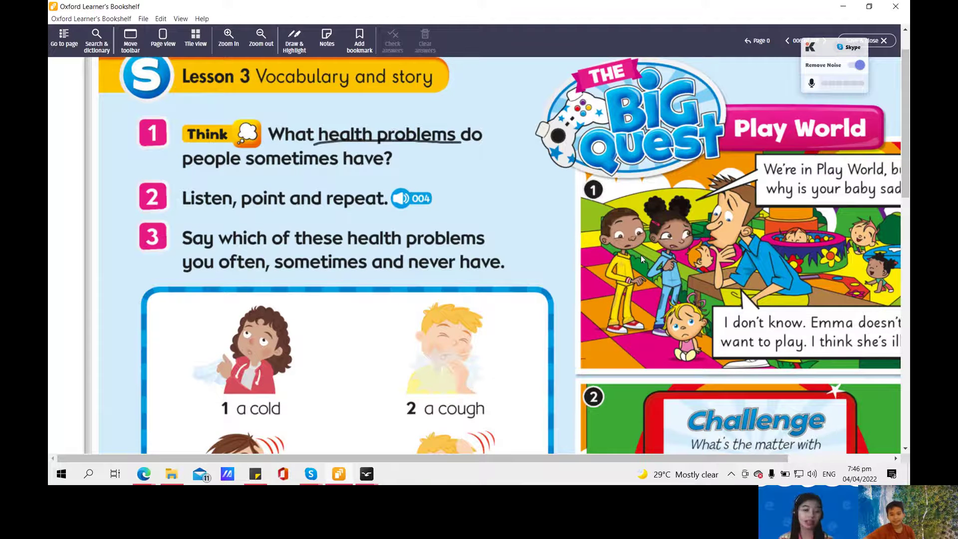
{"action": "scroll", "coordinate": [641, 256], "scroll_direction": "down", "scroll_amount": 8}
{"action": "left_click", "coordinate": [602, 292]}
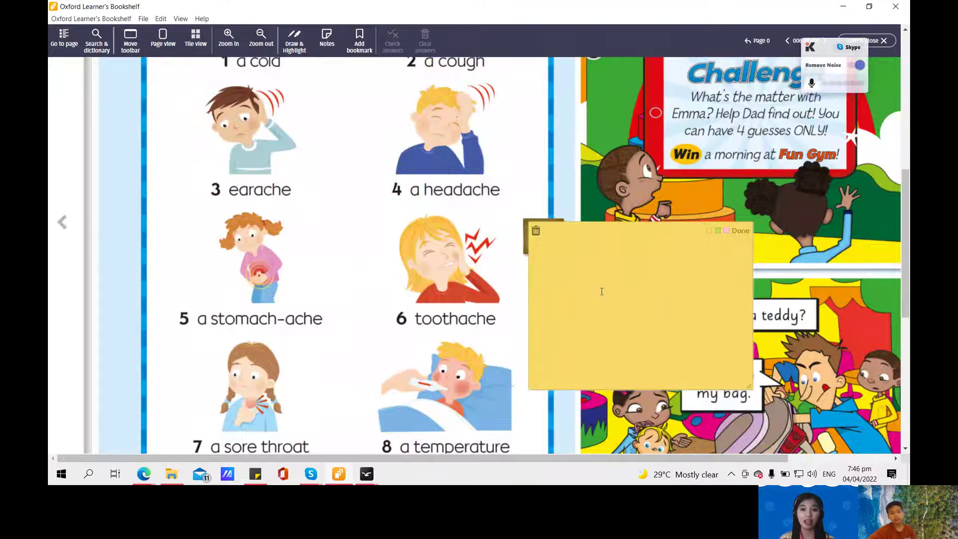
- Type 'COUGH' and 'COVID IN 2022' as the first lines of the sticky note
{"action": "scroll", "coordinate": [561, 247], "scroll_direction": "up", "scroll_amount": 2}
{"action": "scroll", "coordinate": [420, 173], "scroll_direction": "up", "scroll_amount": 2}
{"action": "scroll", "coordinate": [388, 158], "scroll_direction": "up", "scroll_amount": 4}
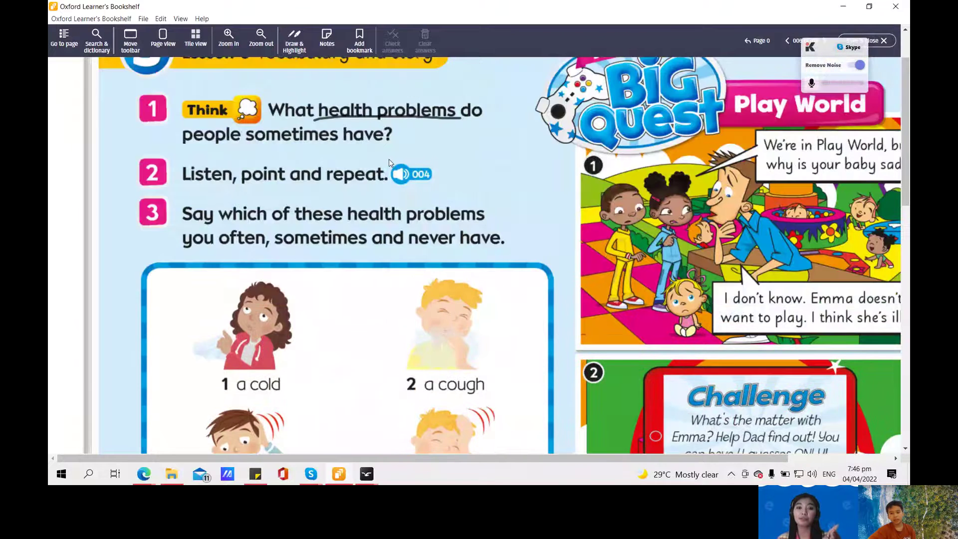
{"action": "scroll", "coordinate": [375, 114], "scroll_direction": "down", "scroll_amount": 7}
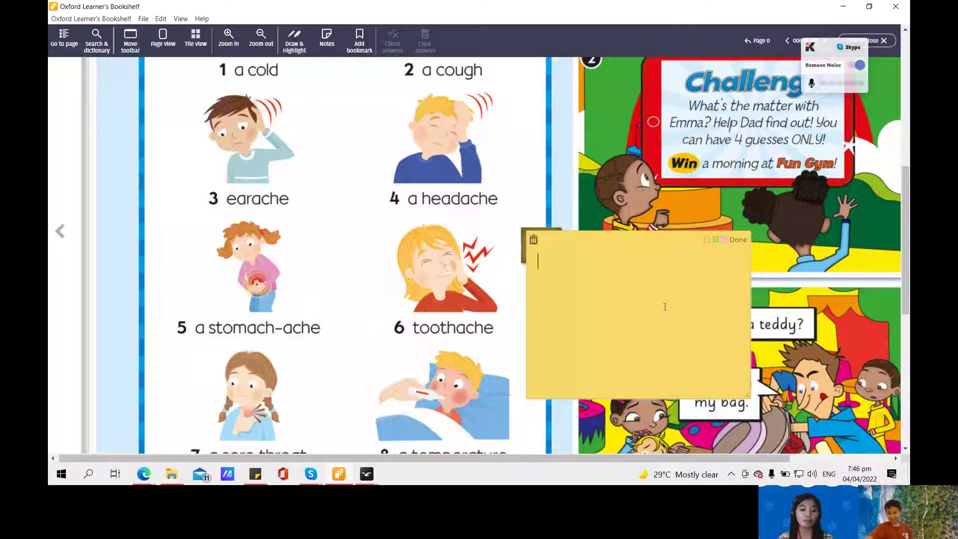
{"action": "type", "text": "coUGH"}
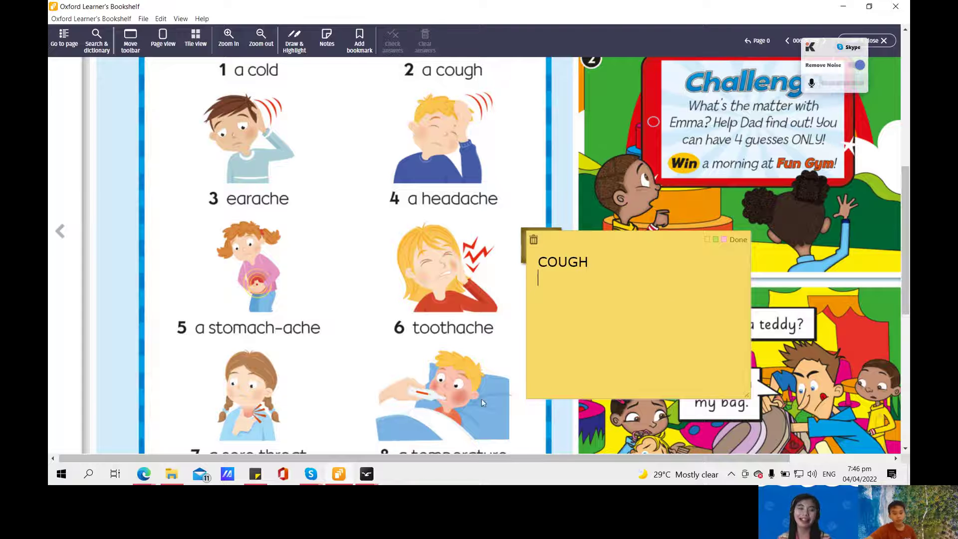
{"action": "scroll", "coordinate": [466, 328], "scroll_direction": "down", "scroll_amount": 3}
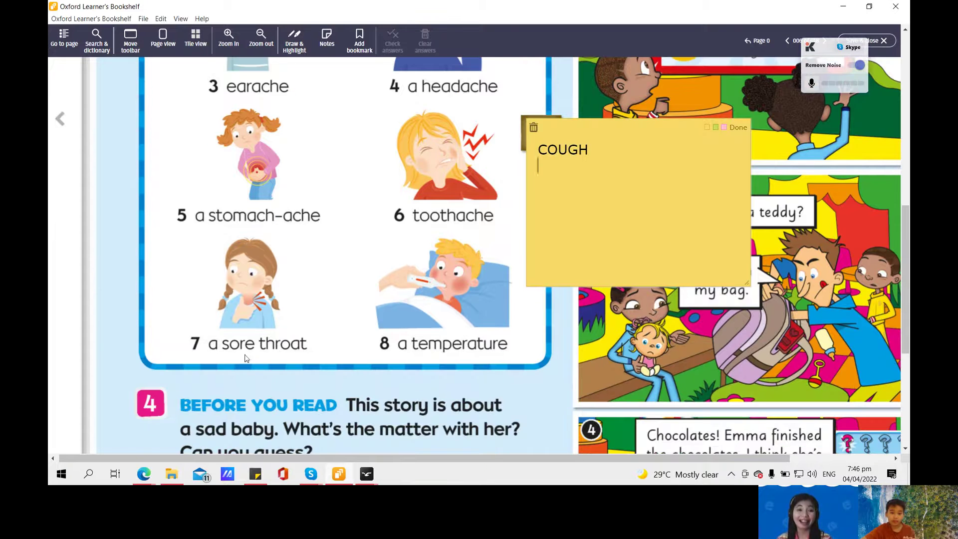
{"action": "type", "text": "C"}
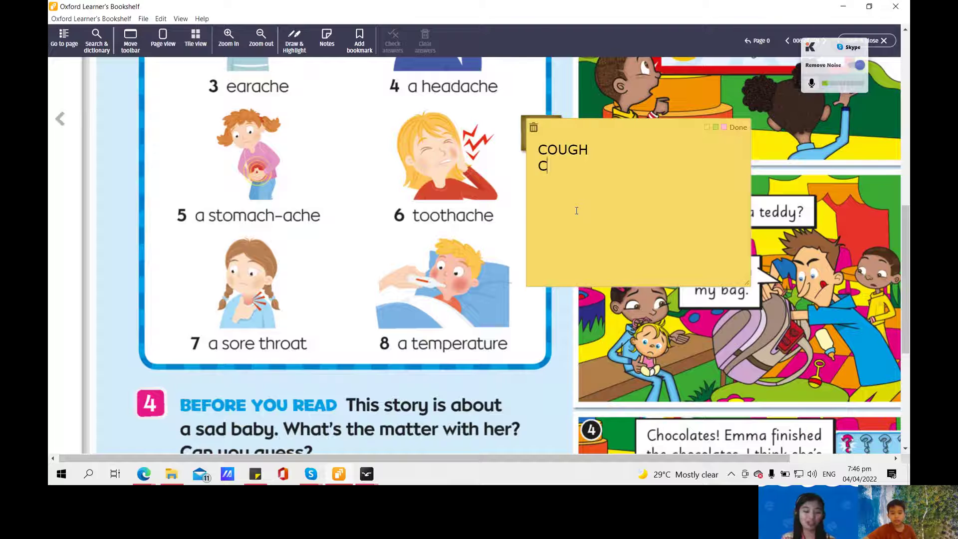
{"action": "type", "text": "OVID"}
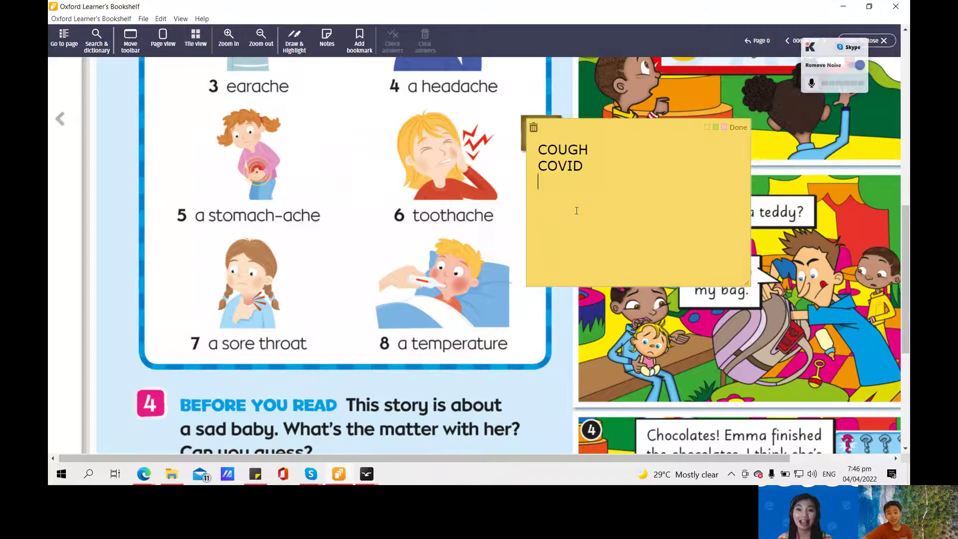
{"action": "left_click", "coordinate": [608, 155]}
{"action": "type", "text": "IN 2022"}
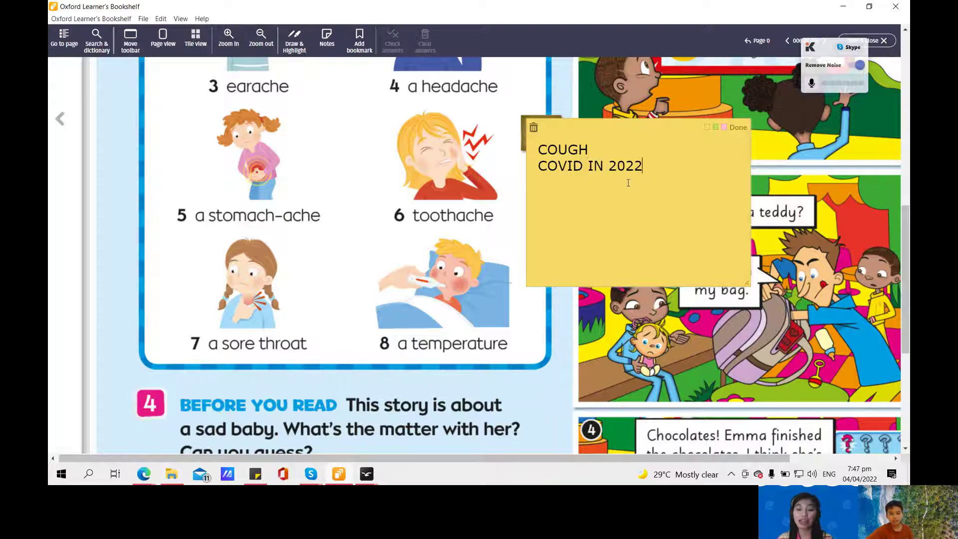
- Add 'FEVER' as the third line of the note and select it
{"action": "left_click", "coordinate": [629, 182]}
{"action": "scroll", "coordinate": [200, 130], "scroll_direction": "up", "scroll_amount": 3}
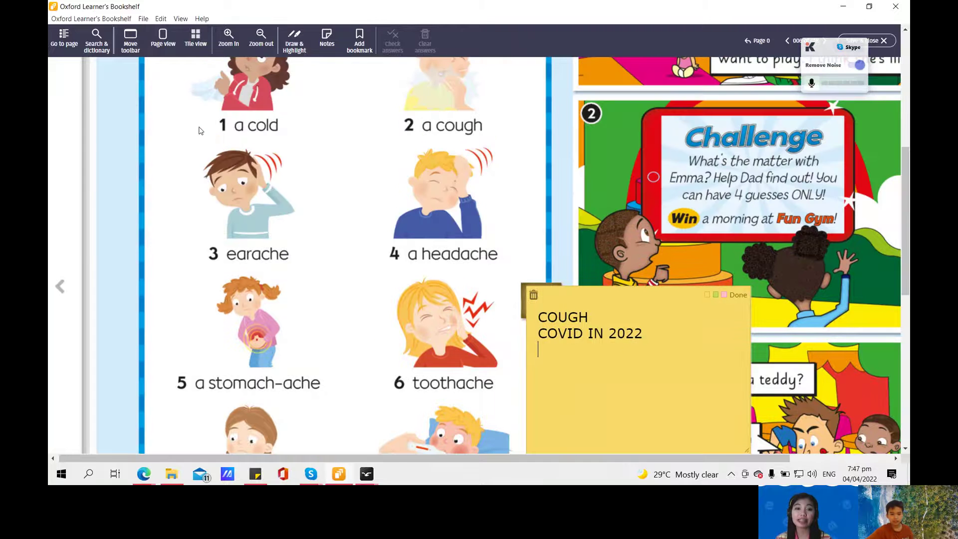
{"action": "scroll", "coordinate": [200, 130], "scroll_direction": "down", "scroll_amount": 2}
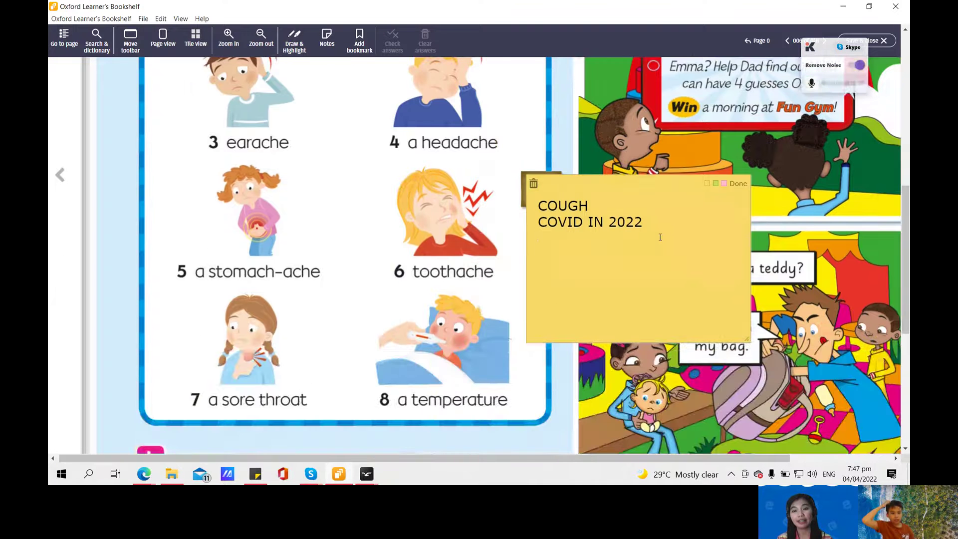
{"action": "type", "text": "FEVER"}
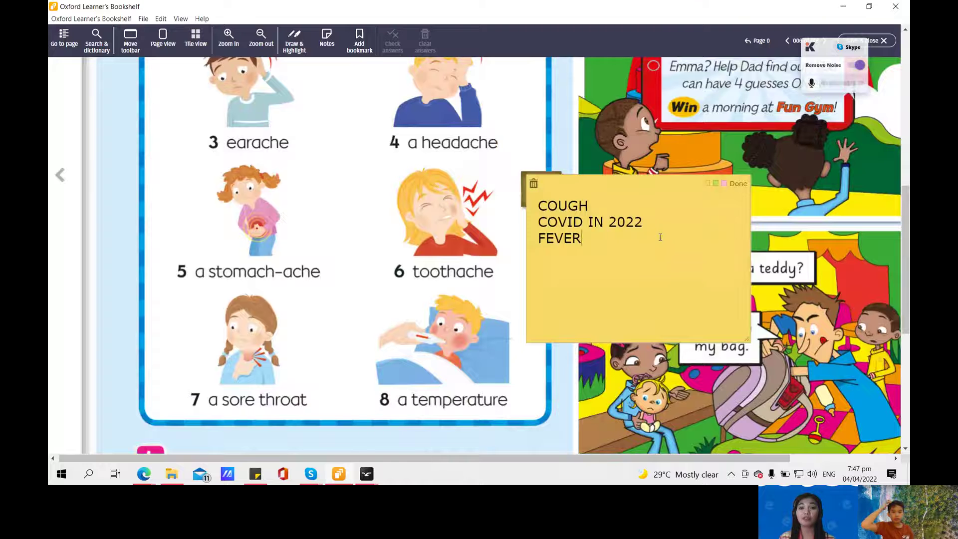
{"action": "left_click_drag", "start_coordinate": [660, 238], "coordinate": [524, 241]}
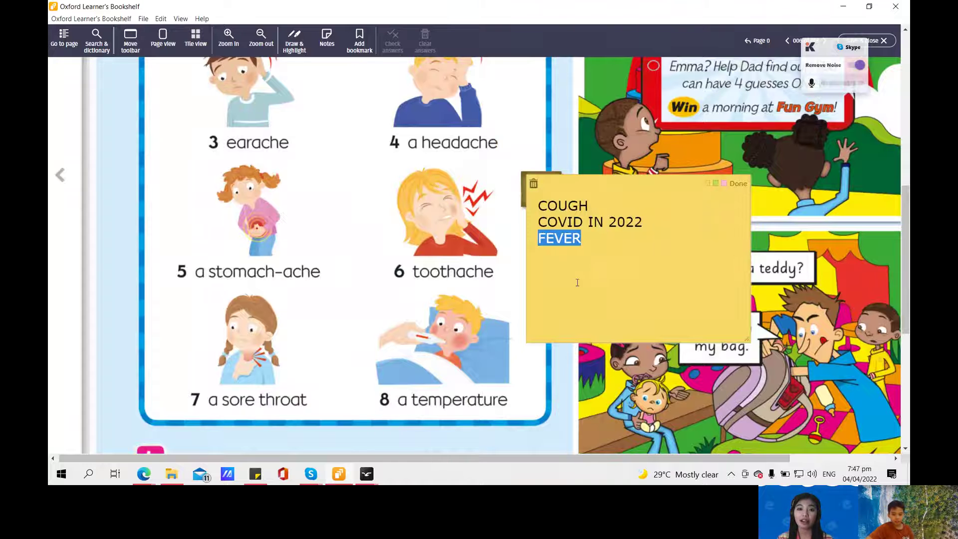
{"action": "left_click_drag", "start_coordinate": [586, 265], "coordinate": [506, 240]}
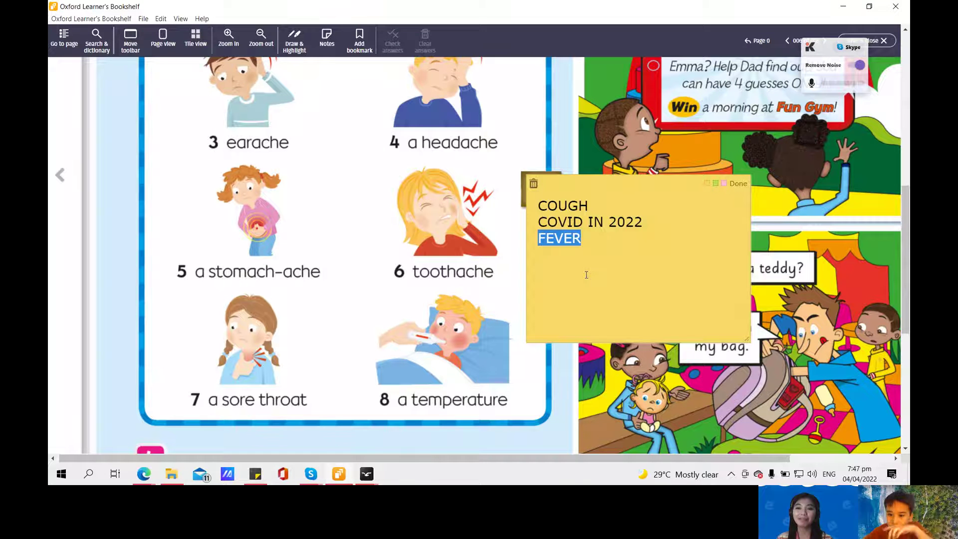
{"action": "left_click", "coordinate": [826, 31]}
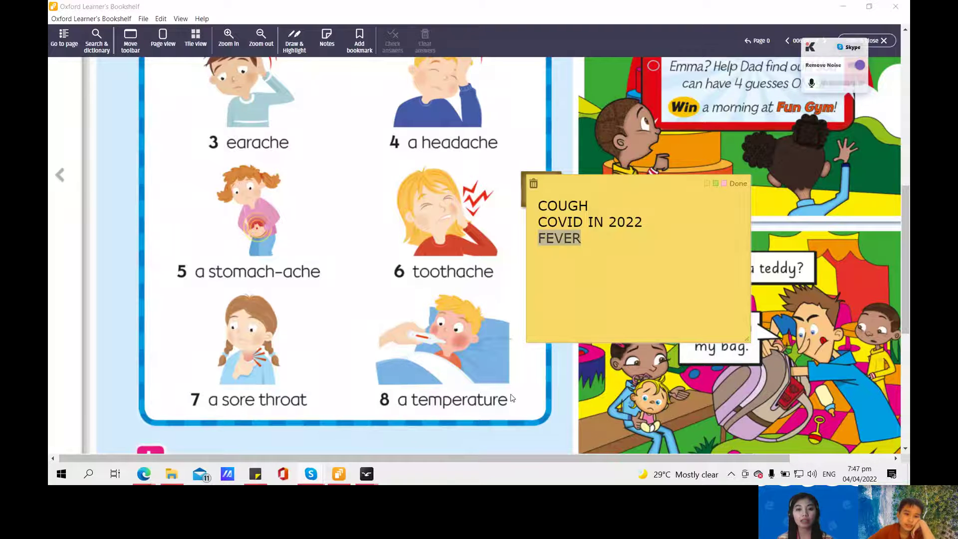
- Start a new line below FEVER reading 'Sometimes I'
{"action": "left_click", "coordinate": [649, 262]}
{"action": "key", "text": "Return"}
{"action": "key", "text": "Return"}
{"action": "key", "text": "Return"}
{"action": "type", "text": "Sometimes I"}
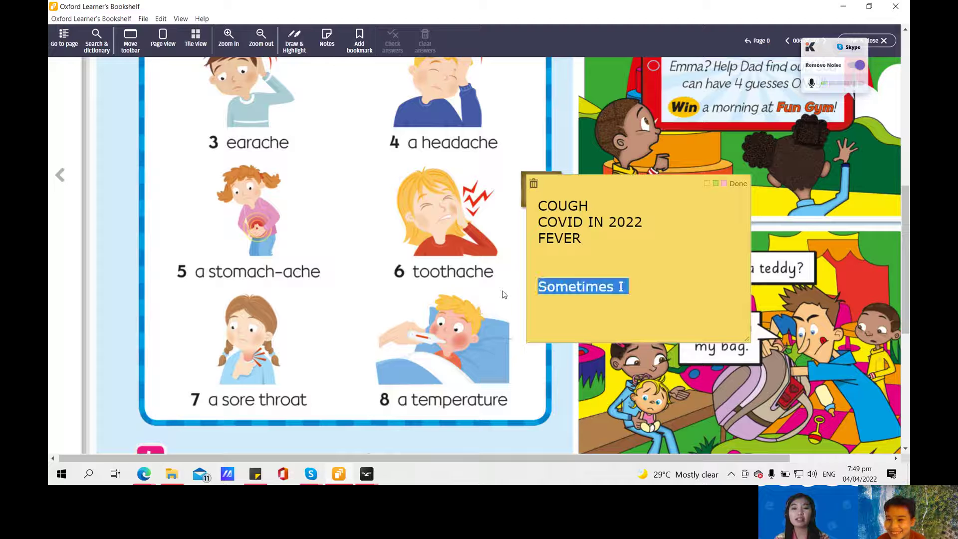
- Select the words 'Sometimes I' in the sticky note
{"action": "left_click_drag", "start_coordinate": [632, 287], "coordinate": [505, 295]}
- Delete the sticky note, then draw a tick-like mark beside '1 a cold'
{"action": "left_click", "coordinate": [533, 186]}
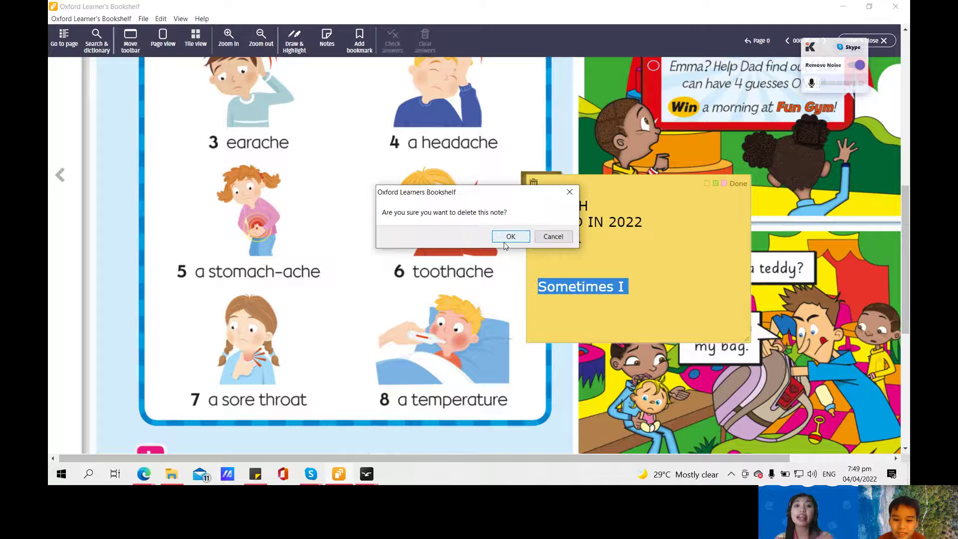
{"action": "left_click", "coordinate": [508, 236]}
{"action": "scroll", "coordinate": [502, 270], "scroll_direction": "up", "scroll_amount": 2}
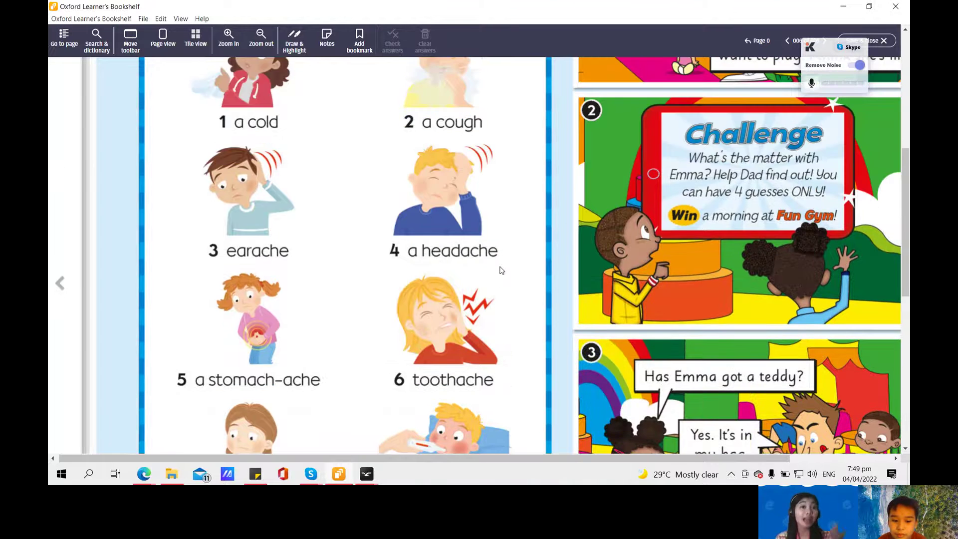
{"action": "scroll", "coordinate": [501, 271], "scroll_direction": "up", "scroll_amount": 5}
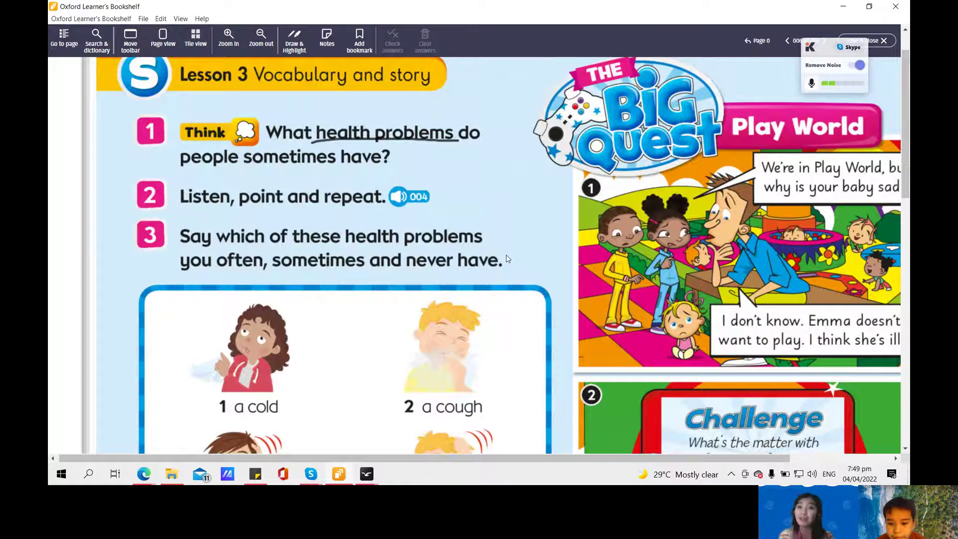
{"action": "scroll", "coordinate": [492, 339], "scroll_direction": "down", "scroll_amount": 2}
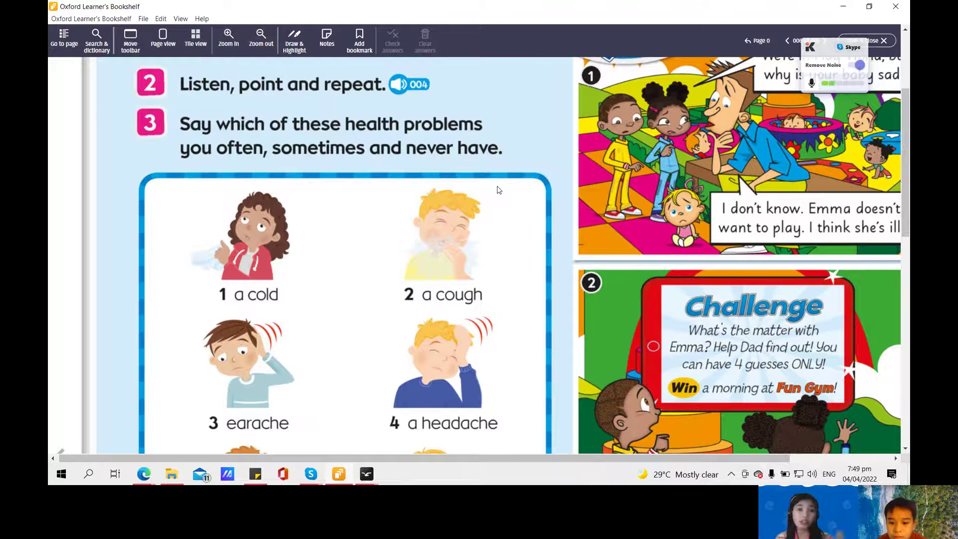
{"action": "scroll", "coordinate": [478, 281], "scroll_direction": "down", "scroll_amount": 2}
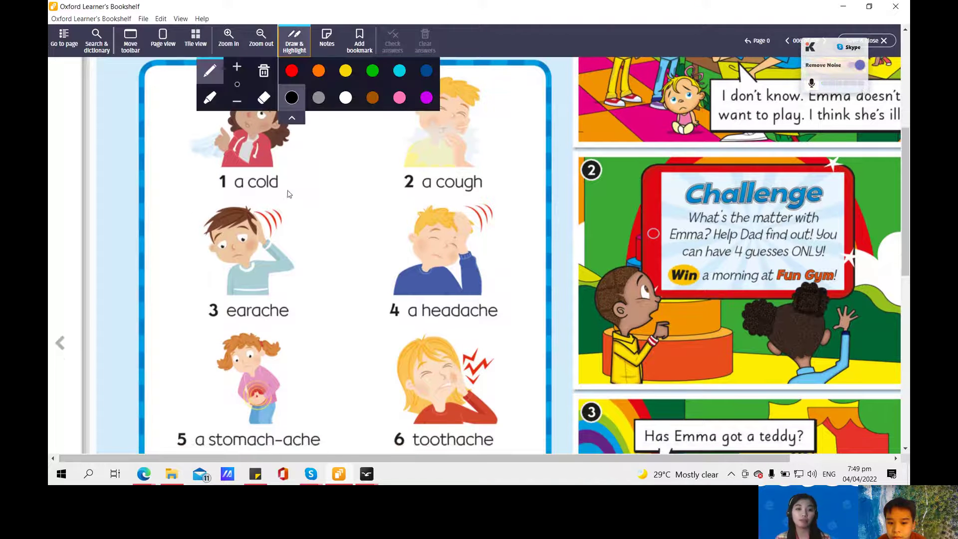
{"action": "left_click_drag", "start_coordinate": [286, 187], "coordinate": [318, 146]}
- Underline '1 a cold' and '2 a cough', and draw a loop around each
{"action": "left_click", "coordinate": [295, 120]}
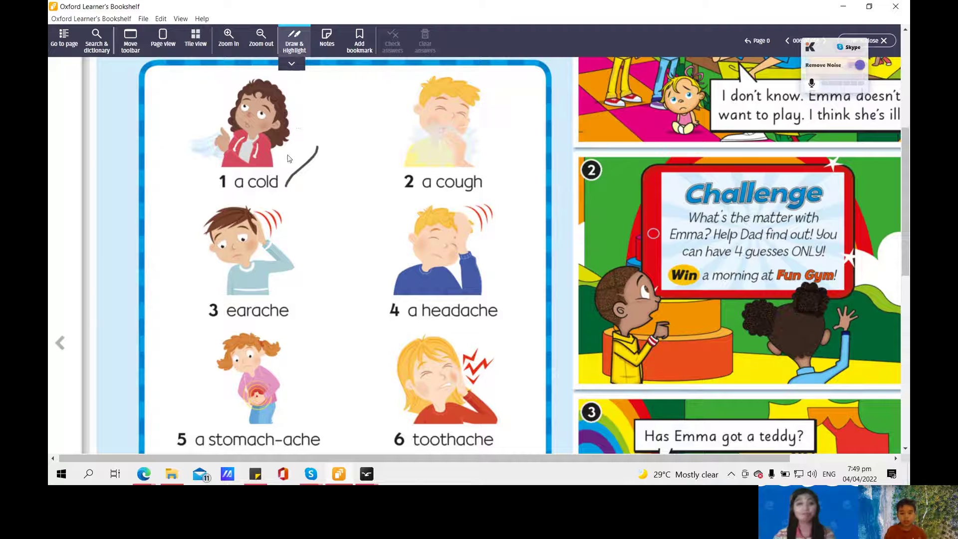
{"action": "left_click_drag", "start_coordinate": [216, 195], "coordinate": [302, 194]}
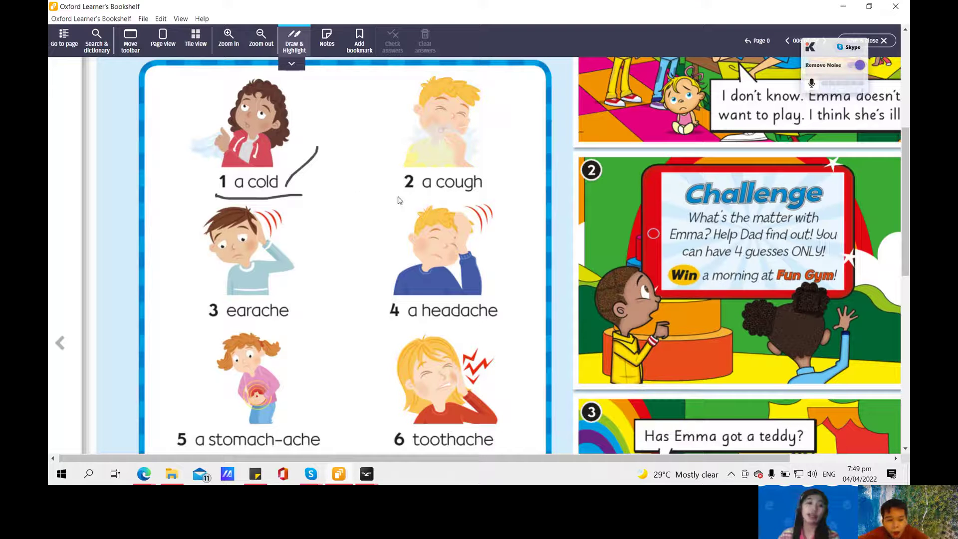
{"action": "left_click_drag", "start_coordinate": [397, 196], "coordinate": [518, 201]}
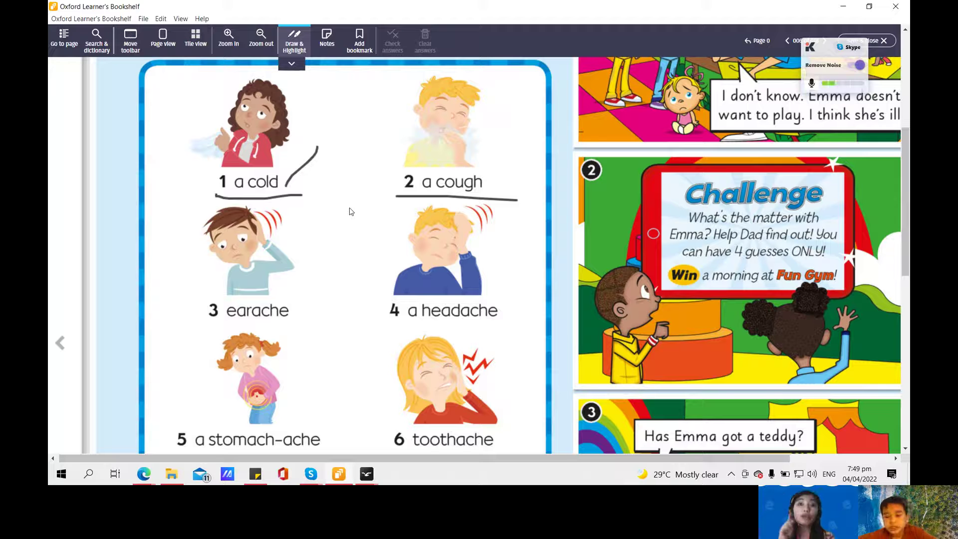
{"action": "mouse_move", "coordinate": [280, 168]}
{"action": "left_mouse_down"}
{"action": "mouse_move", "coordinate": [249, 165]}
{"action": "mouse_move", "coordinate": [299, 196]}
{"action": "mouse_move", "coordinate": [305, 186]}
{"action": "left_mouse_up"}
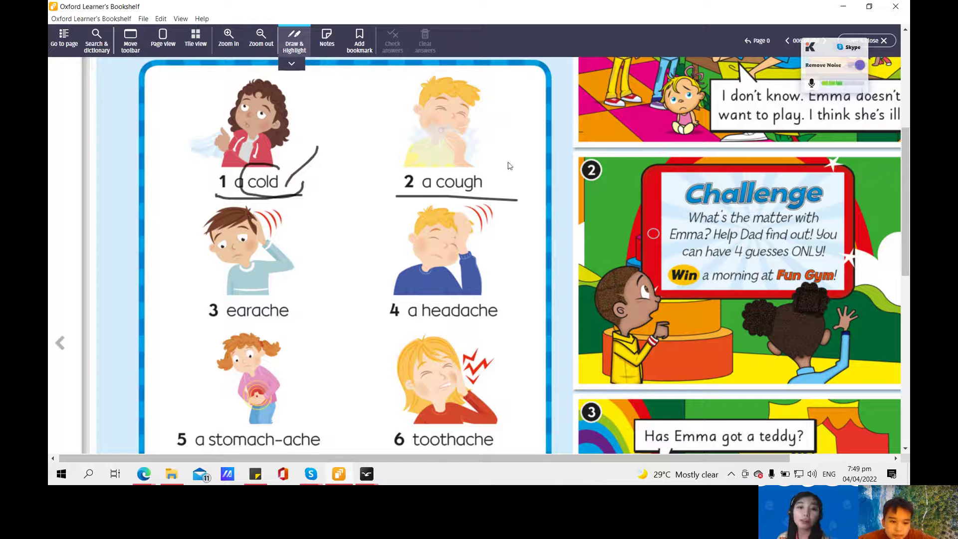
{"action": "mouse_move", "coordinate": [499, 159]}
{"action": "left_mouse_down"}
{"action": "mouse_move", "coordinate": [376, 184]}
{"action": "mouse_move", "coordinate": [521, 178]}
{"action": "left_mouse_up"}
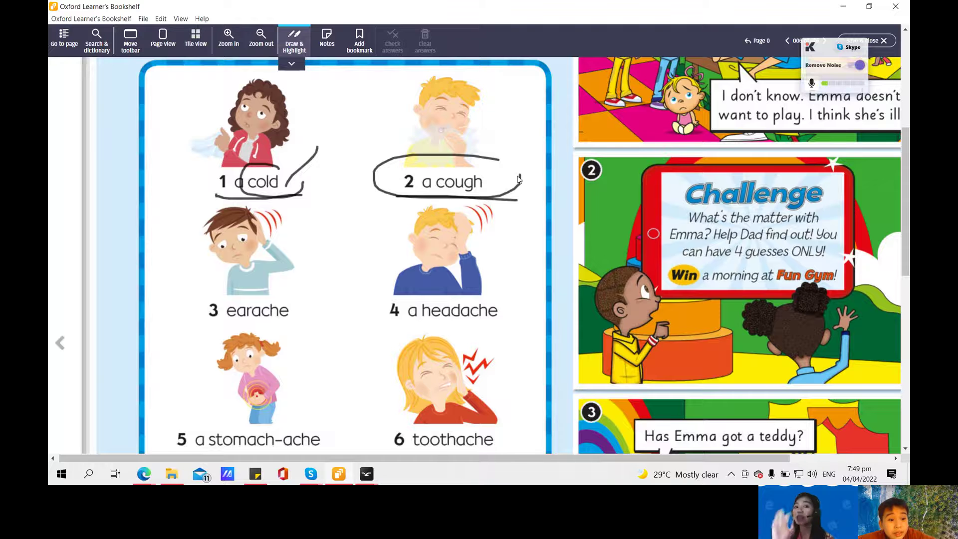
{"action": "scroll", "coordinate": [387, 269], "scroll_direction": "down", "scroll_amount": 1}
{"action": "scroll", "coordinate": [388, 269], "scroll_direction": "down", "scroll_amount": 3}
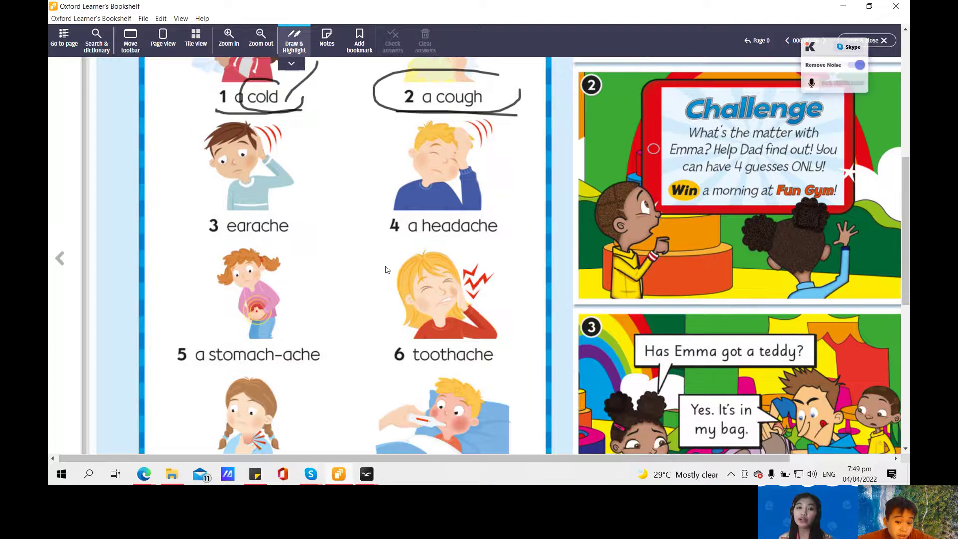
{"action": "scroll", "coordinate": [385, 270], "scroll_direction": "down", "scroll_amount": 3}
{"action": "scroll", "coordinate": [364, 267], "scroll_direction": "up", "scroll_amount": 4}
- Circle '3 earache' and underline '4 a headache', '5 a stomach-ache' and '6 toothache'
{"action": "left_click_drag", "start_coordinate": [294, 239], "coordinate": [305, 246]}
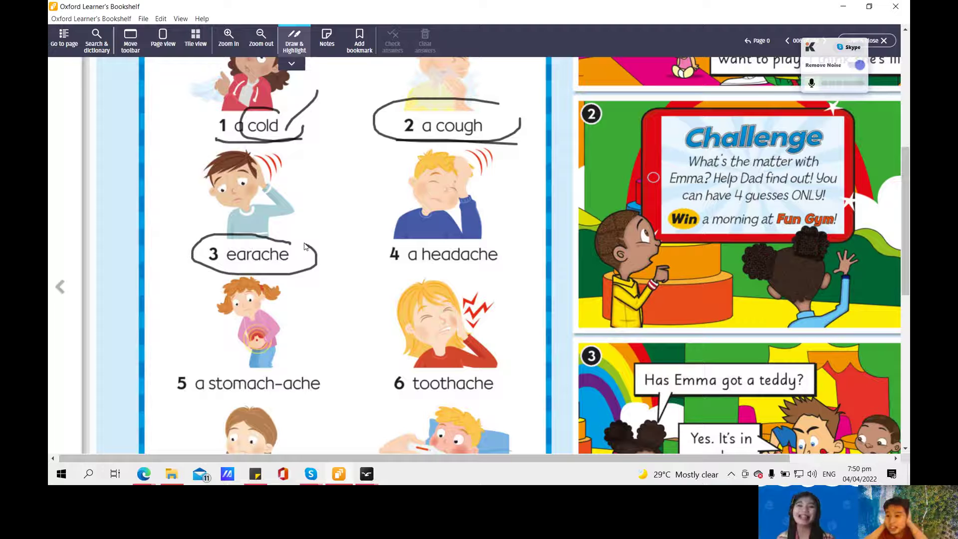
{"action": "left_click_drag", "start_coordinate": [218, 273], "coordinate": [281, 271]}
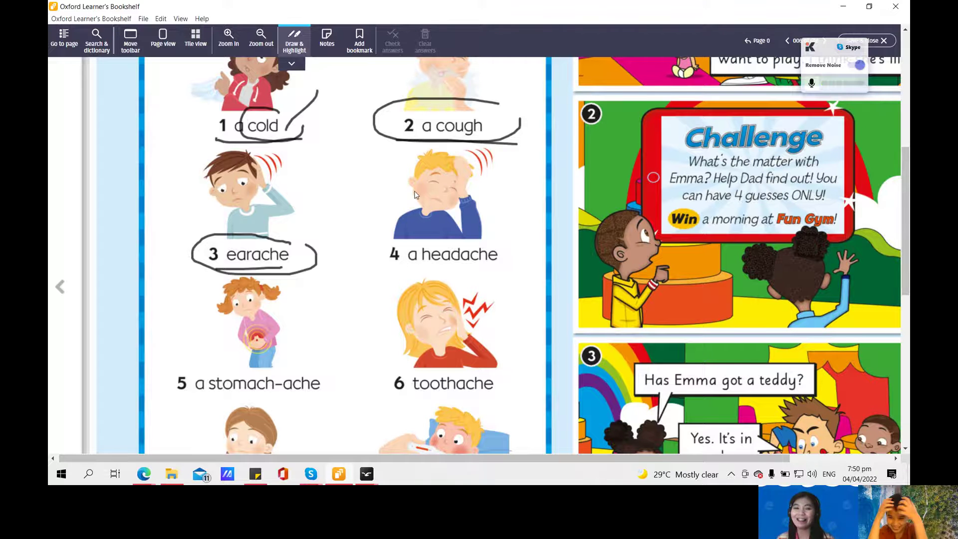
{"action": "scroll", "coordinate": [402, 262], "scroll_direction": "down", "scroll_amount": 2}
{"action": "left_click_drag", "start_coordinate": [378, 215], "coordinate": [510, 225]}
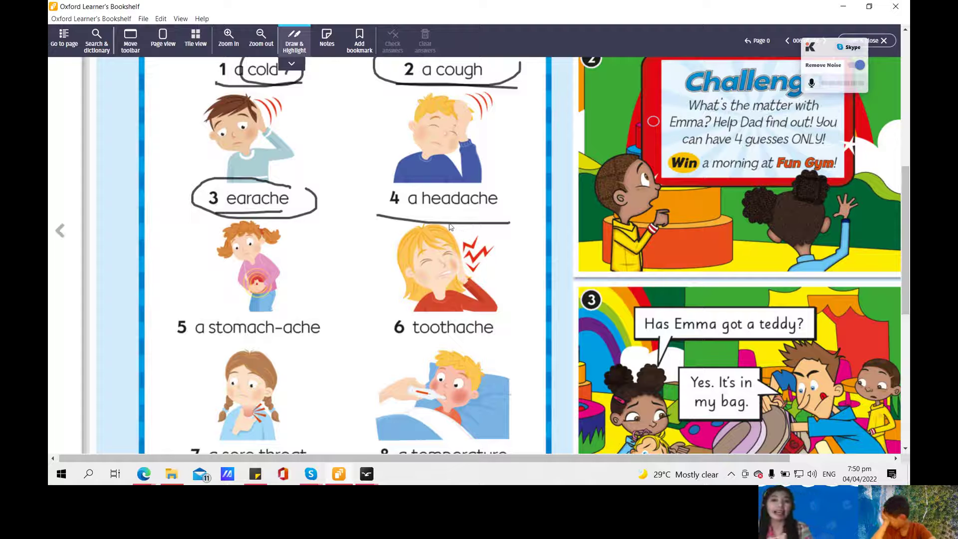
{"action": "scroll", "coordinate": [350, 264], "scroll_direction": "down", "scroll_amount": 2}
{"action": "left_click_drag", "start_coordinate": [173, 288], "coordinate": [366, 293]}
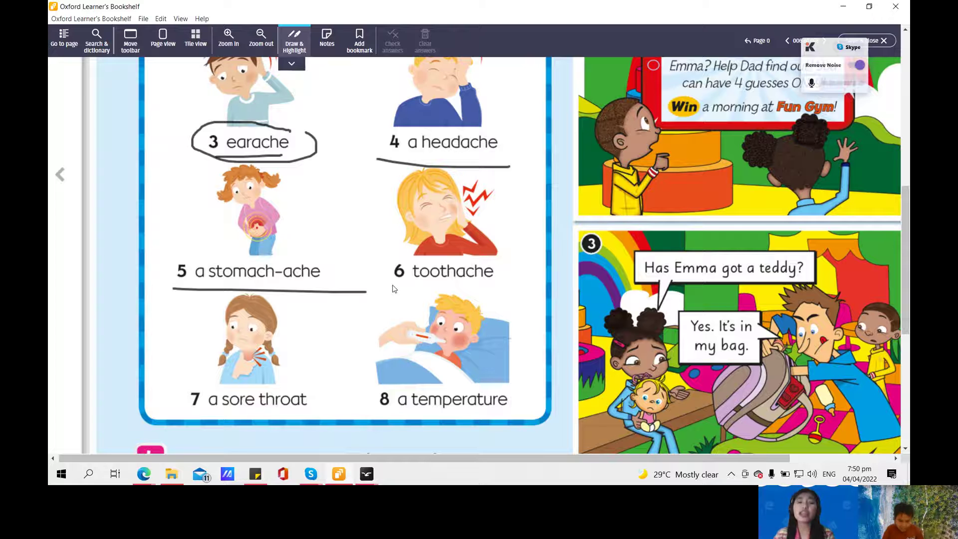
{"action": "mouse_move", "coordinate": [300, 245]}
{"action": "left_mouse_down"}
{"action": "mouse_move", "coordinate": [301, 263]}
{"action": "mouse_move", "coordinate": [315, 263]}
{"action": "left_mouse_up"}
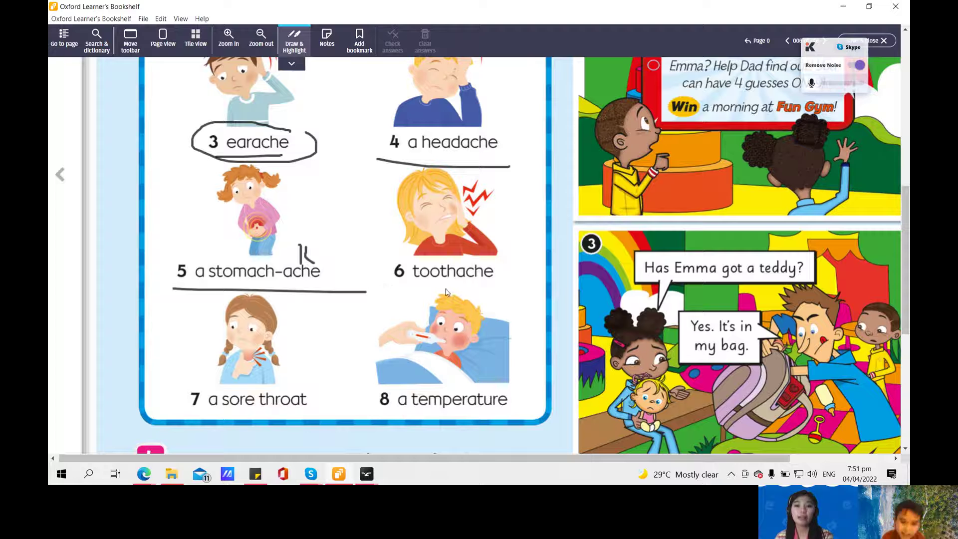
{"action": "left_click_drag", "start_coordinate": [378, 287], "coordinate": [536, 290]}
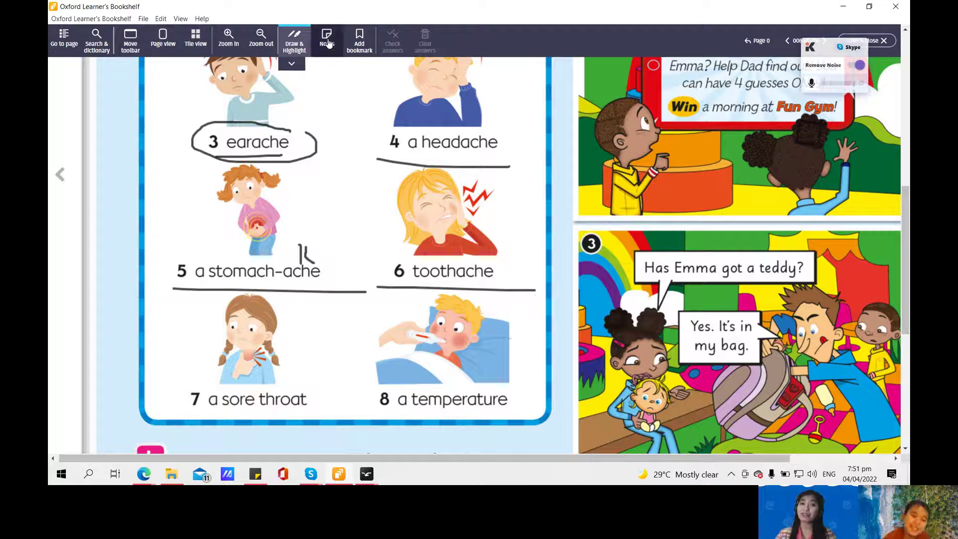
- Add a sticky note reading 'I have stomach-ache.' and select its text
{"action": "left_click", "coordinate": [294, 39]}
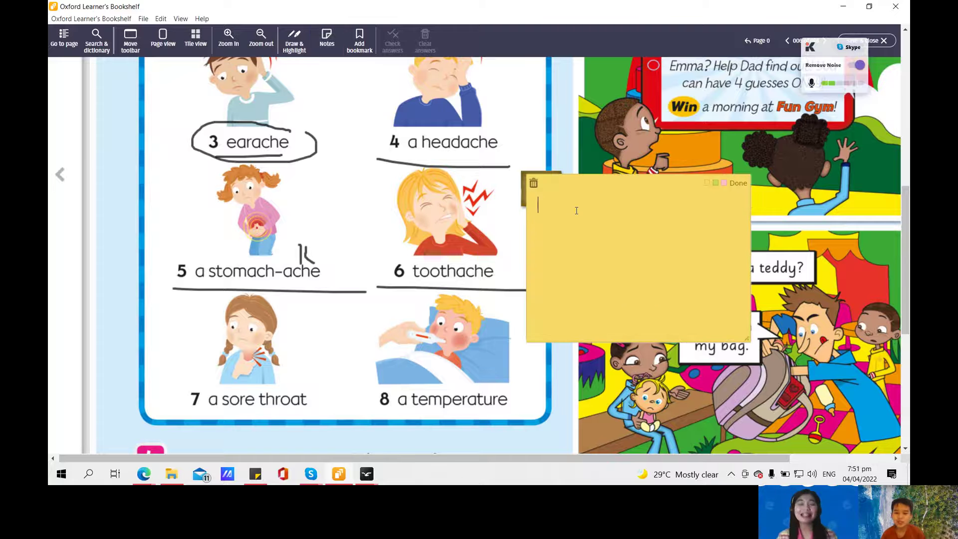
{"action": "type", "text": "I am"}
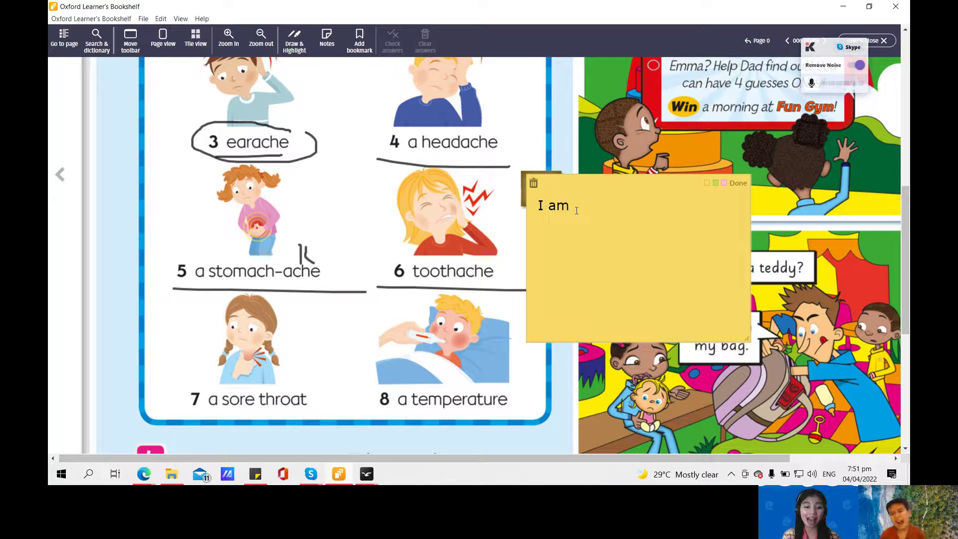
{"action": "key", "text": "BackSpace"}
{"action": "key", "text": "BackSpace"}
{"action": "type", "text": "have stomac"}
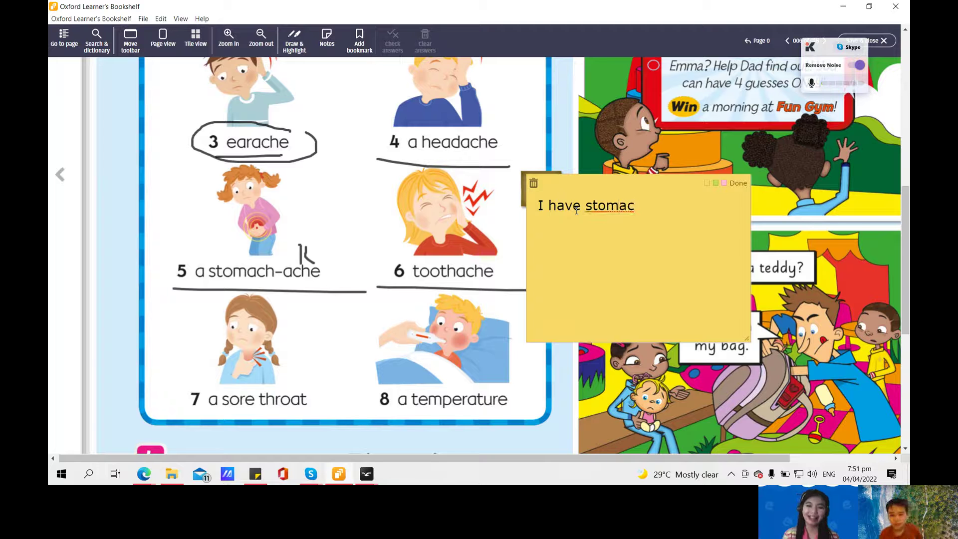
{"action": "type", "text": "h-"}
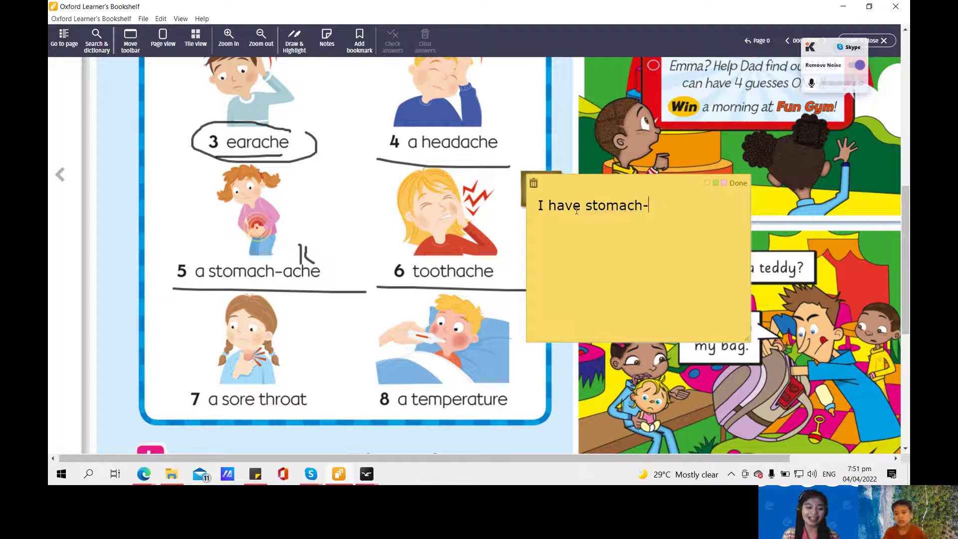
{"action": "type", "text": "ache."}
{"action": "key", "text": "ctrl+a"}
{"action": "key", "text": "ctrl+c"}
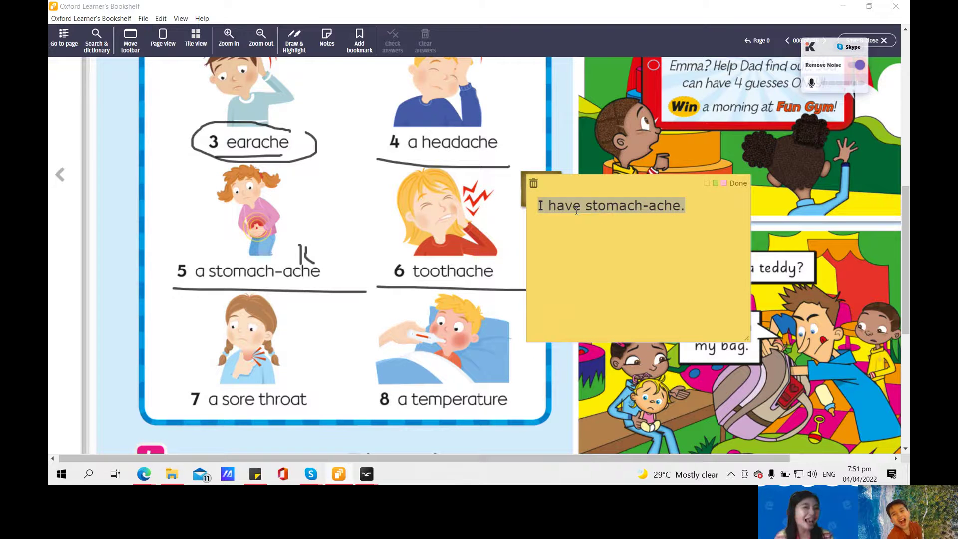
- Paste and send 'I have stomach-ache.' in the Skype call chat
{"action": "key", "text": "alt+Tab"}
{"action": "key", "text": "Tab"}
{"action": "key", "text": "Tab"}
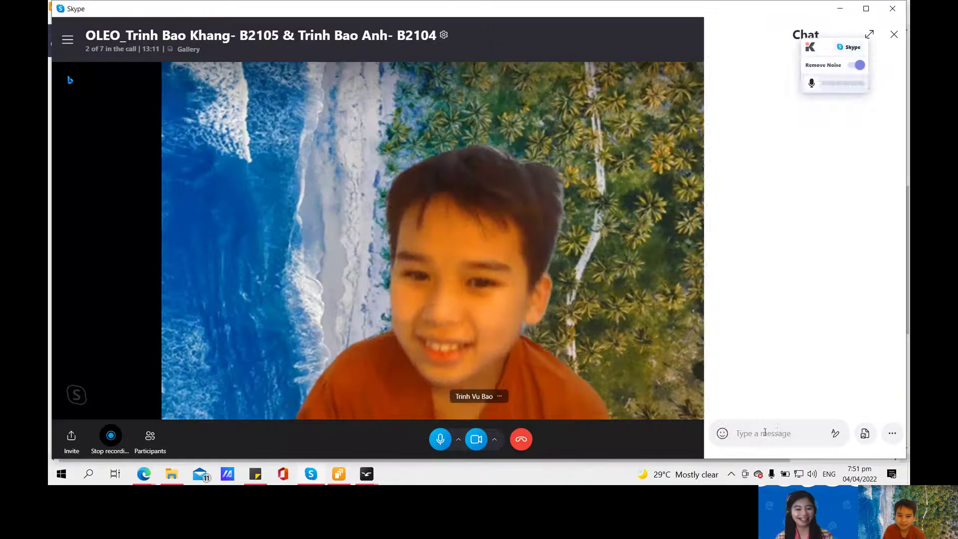
{"action": "left_click", "coordinate": [765, 432]}
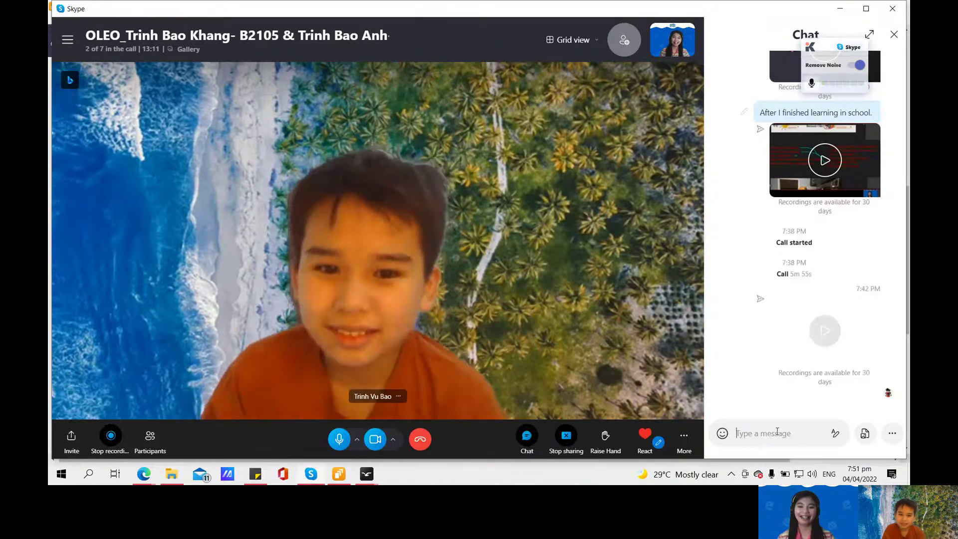
{"action": "key", "text": "ctrl+v"}
{"action": "key", "text": "Return"}
- Go back to the Bookshelf page, glance at the Skype call once more, and return
{"action": "key", "text": "alt+Tab"}
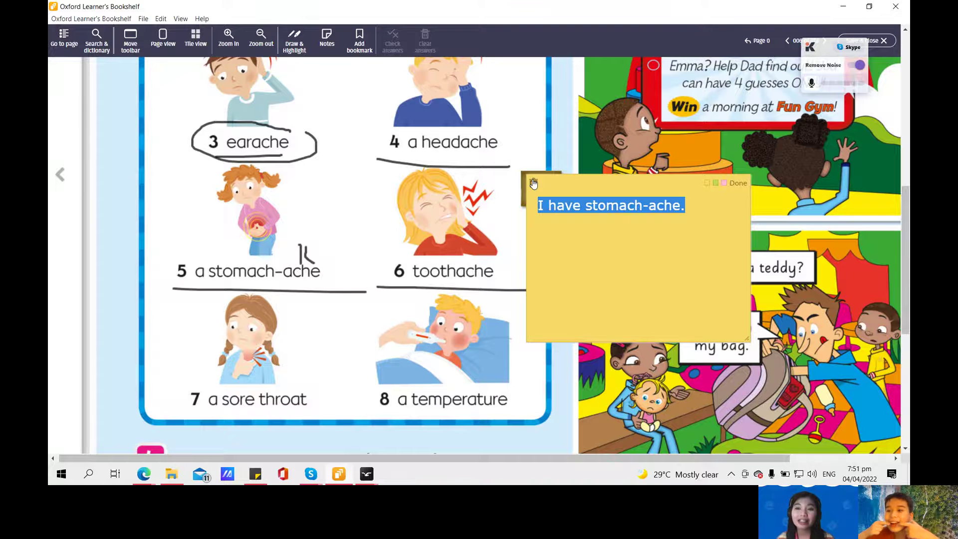
{"action": "key", "text": "alt+Tab"}
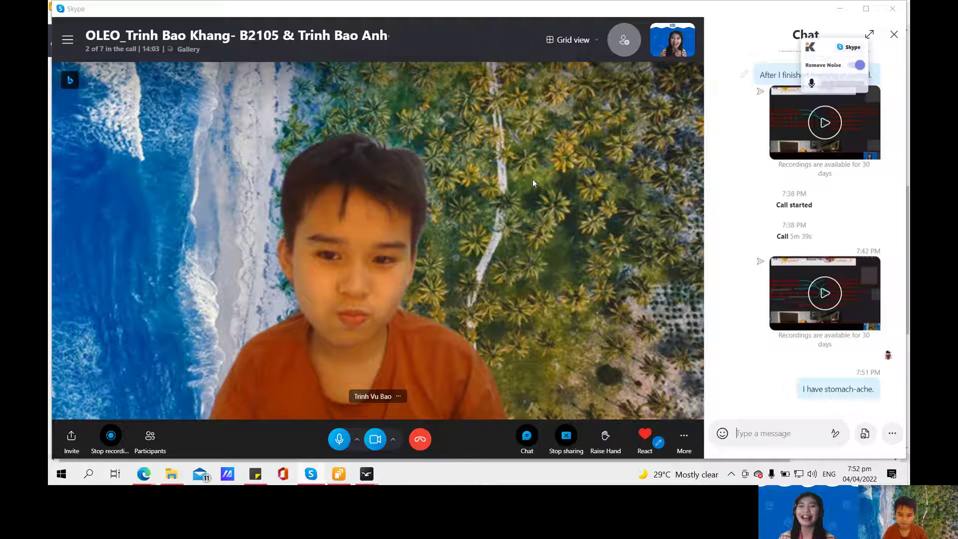
{"action": "key", "text": "alt+Tab"}
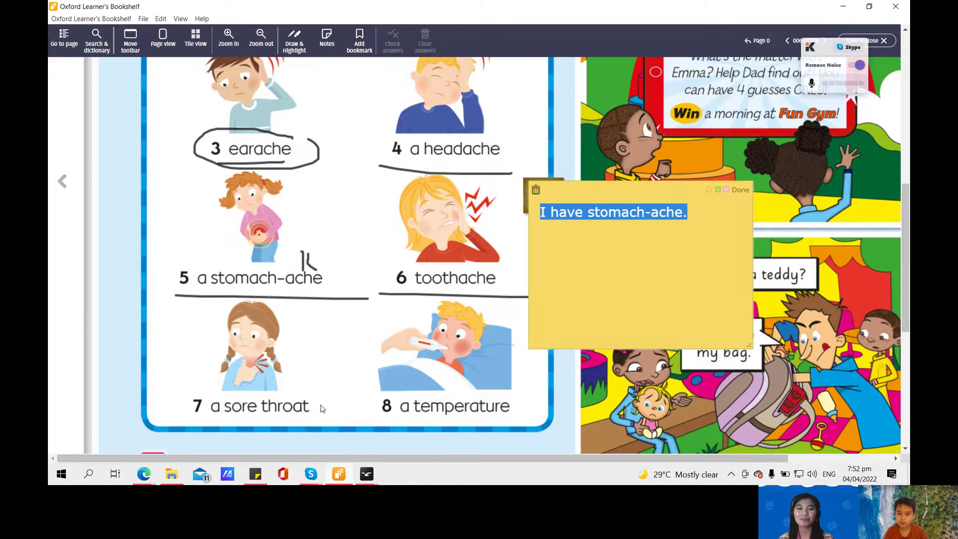
- With the pen, underline '7 a sore throat' and draw a vertical mark beside it
{"action": "left_click", "coordinate": [294, 39]}
{"action": "left_click_drag", "start_coordinate": [178, 420], "coordinate": [374, 422]}
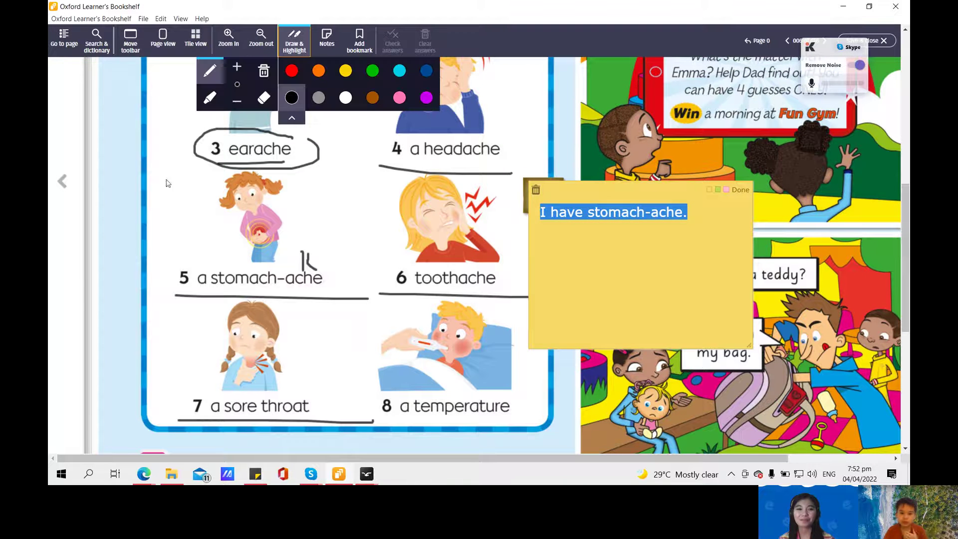
{"action": "left_click", "coordinate": [295, 121]}
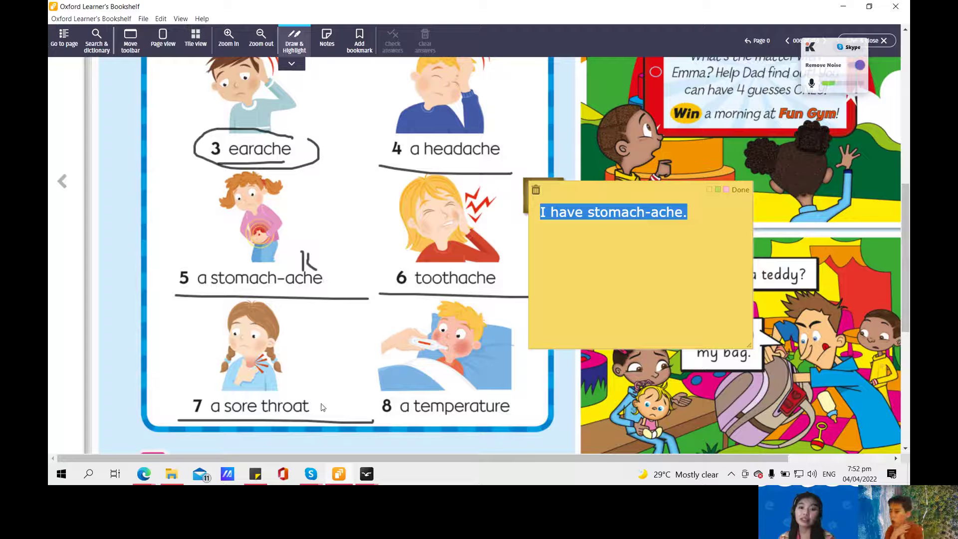
{"action": "left_click_drag", "start_coordinate": [320, 387], "coordinate": [321, 428]}
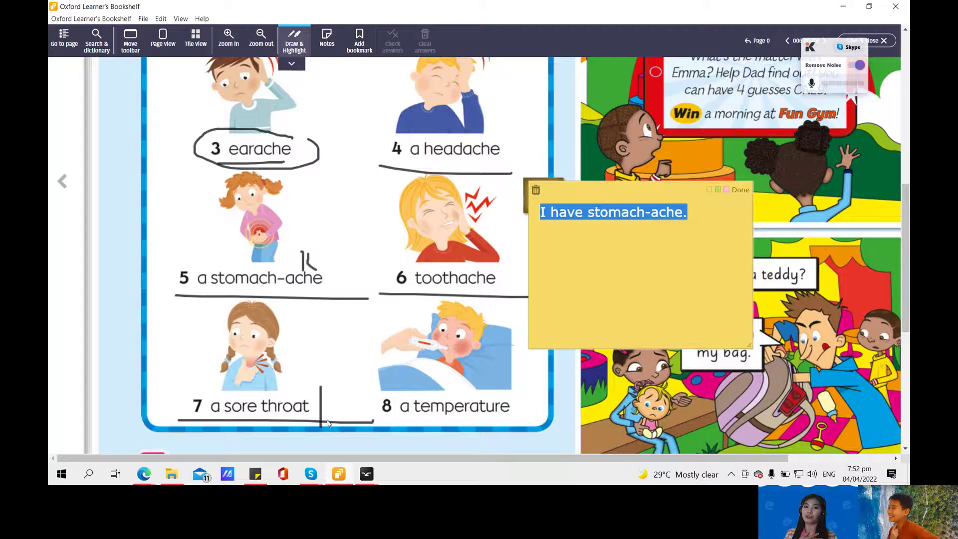
- Box in '7 a sore throat' and underline '8 a temperature'
{"action": "key", "text": "alt+Tab"}
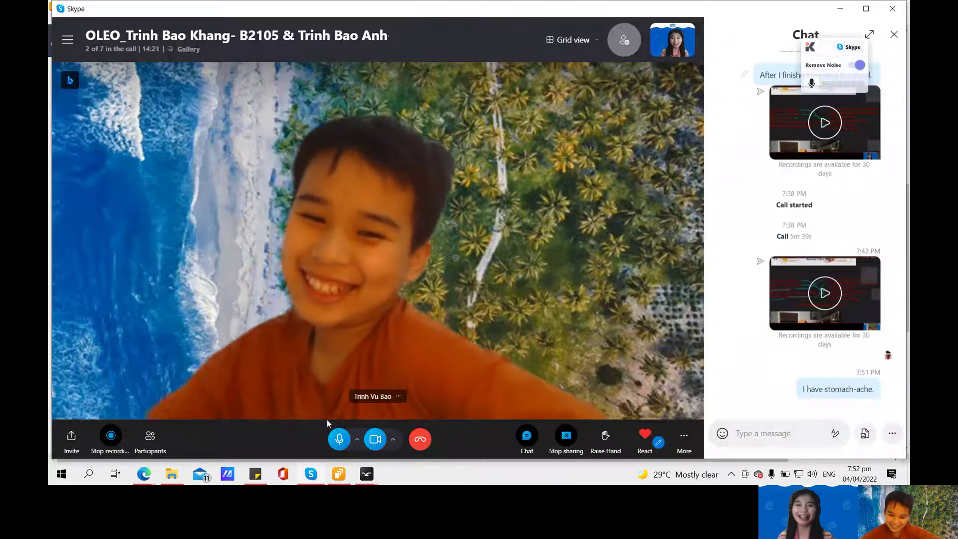
{"action": "key", "text": "alt+Tab"}
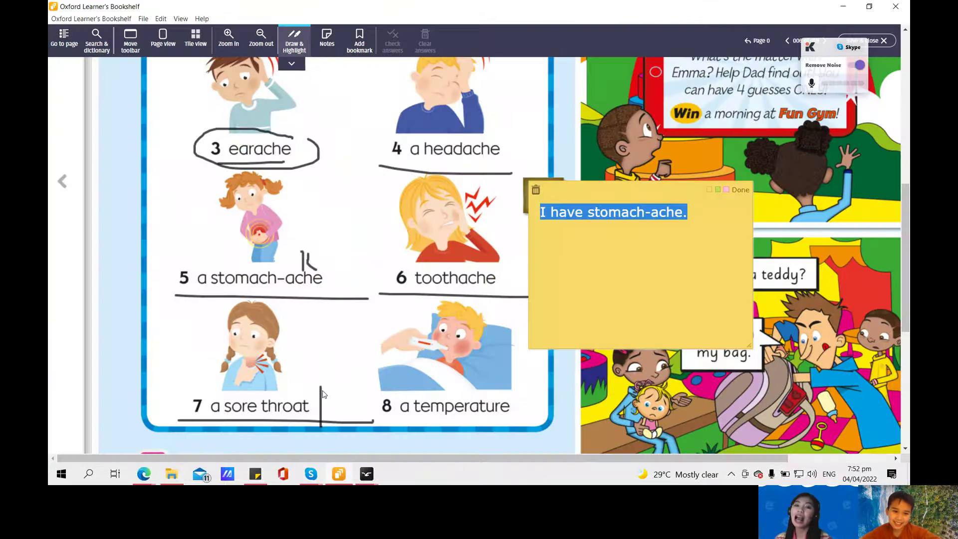
{"action": "mouse_move", "coordinate": [322, 387]}
{"action": "left_mouse_down"}
{"action": "mouse_move", "coordinate": [189, 386]}
{"action": "mouse_move", "coordinate": [185, 413]}
{"action": "left_mouse_up"}
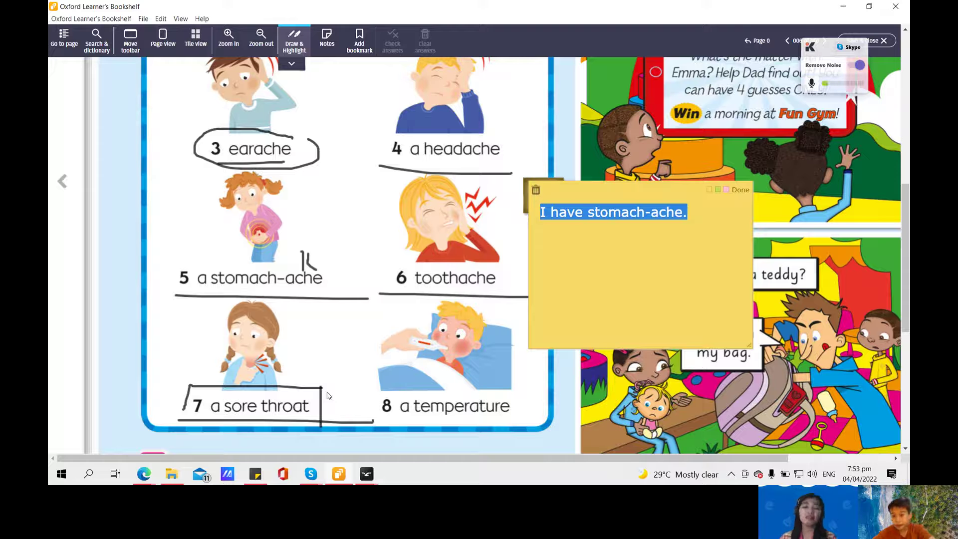
{"action": "left_click_drag", "start_coordinate": [374, 421], "coordinate": [515, 423]}
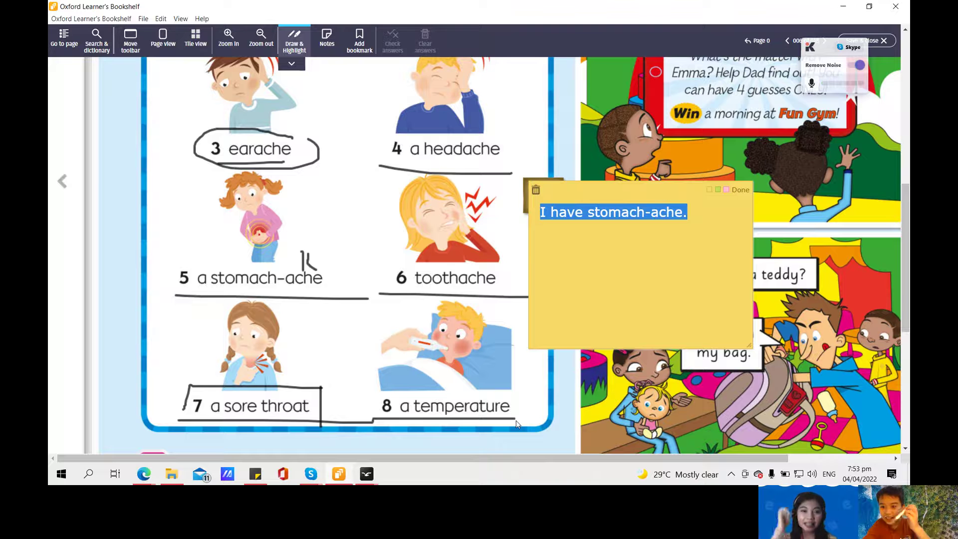
{"action": "key", "text": "alt+Tab"}
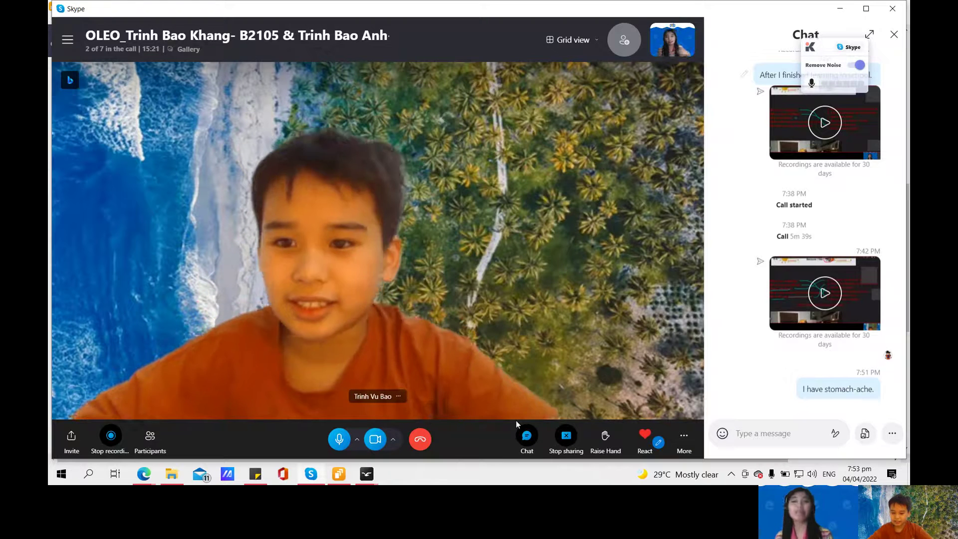
- Leave the Skype call and bring back the annotated Lesson 3 page with the stomach-ache note
{"action": "key", "text": "alt+Tab"}
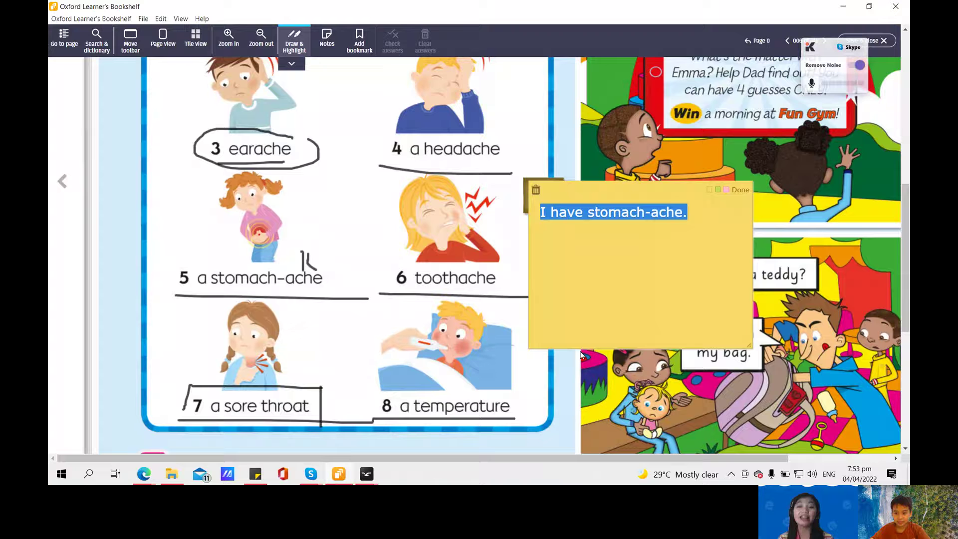
- Delete the 'I have stomach-ache.' note and draw two loops around the feverish boy in picture 8
{"action": "left_click", "coordinate": [537, 192]}
{"action": "mouse_move", "coordinate": [440, 332]}
{"action": "left_mouse_down"}
{"action": "mouse_move", "coordinate": [409, 376]}
{"action": "mouse_move", "coordinate": [451, 334]}
{"action": "left_mouse_up"}
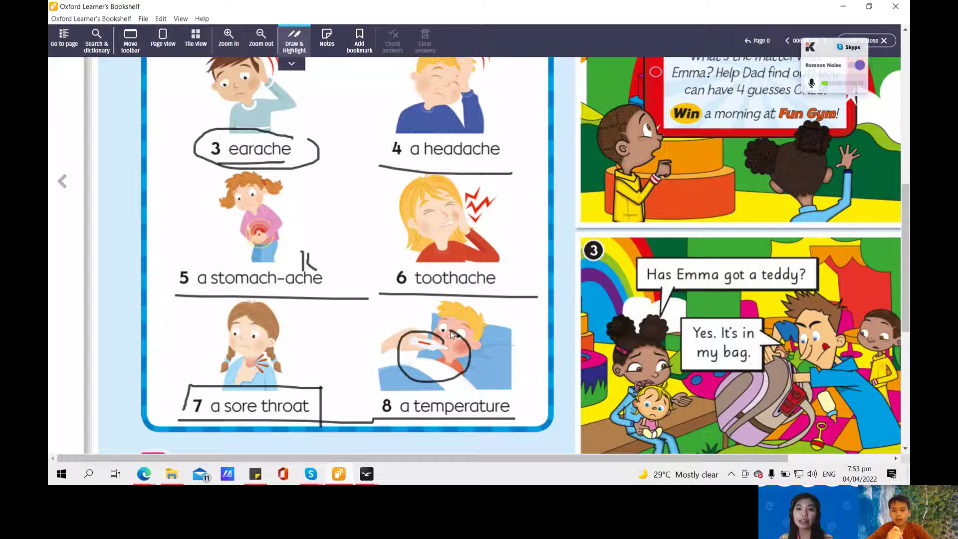
{"action": "key", "text": "alt+Tab"}
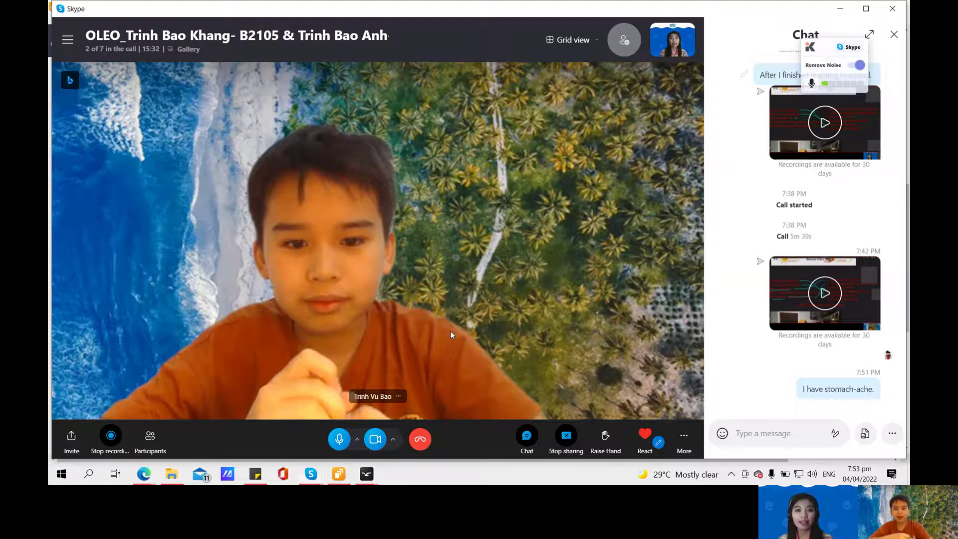
{"action": "key", "text": "alt+Tab"}
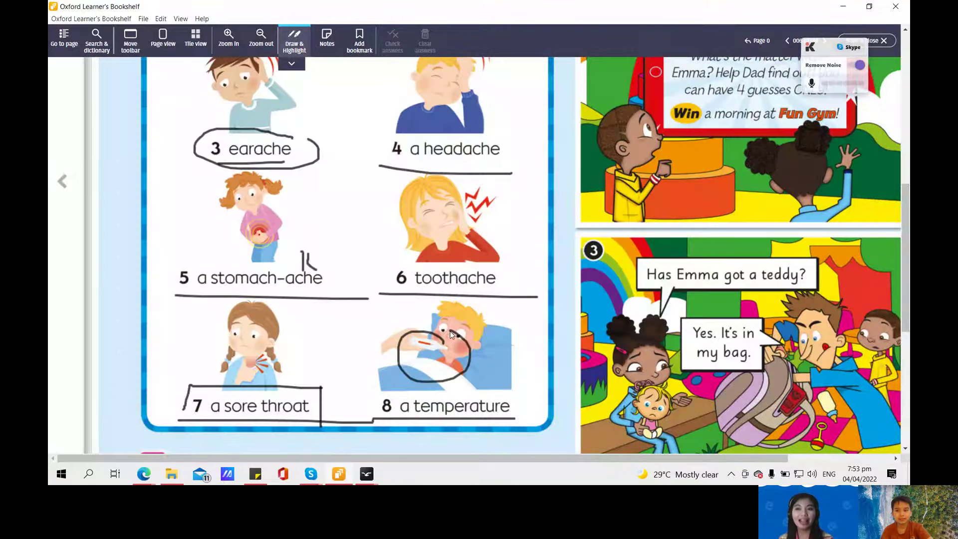
{"action": "mouse_move", "coordinate": [457, 327]}
{"action": "left_mouse_down"}
{"action": "mouse_move", "coordinate": [374, 349]}
{"action": "mouse_move", "coordinate": [466, 334]}
{"action": "left_mouse_up"}
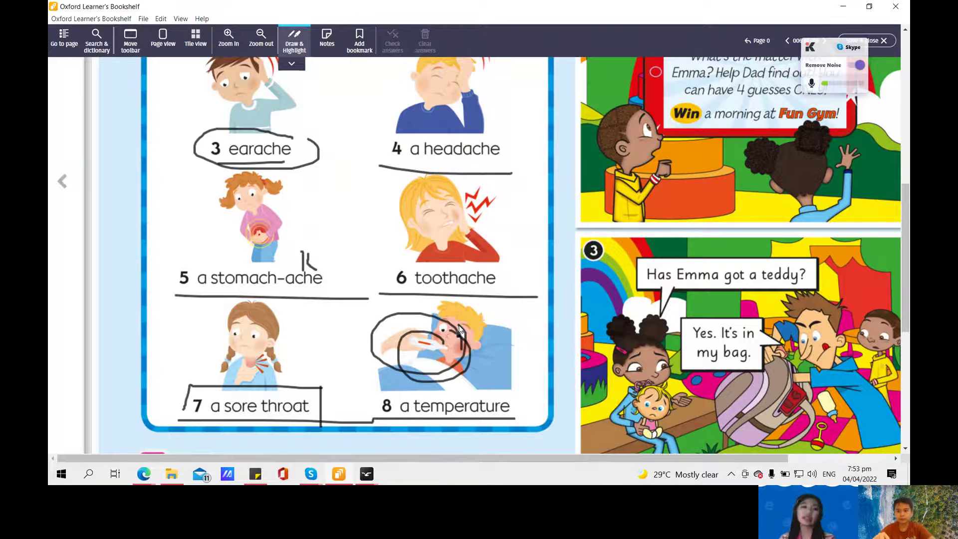
- Underline 'This story is about a sad baby. What's the matter with her? Can you guess?' line by line
{"action": "scroll", "coordinate": [460, 329], "scroll_direction": "down", "scroll_amount": 3}
{"action": "scroll", "coordinate": [454, 337], "scroll_direction": "down", "scroll_amount": 1}
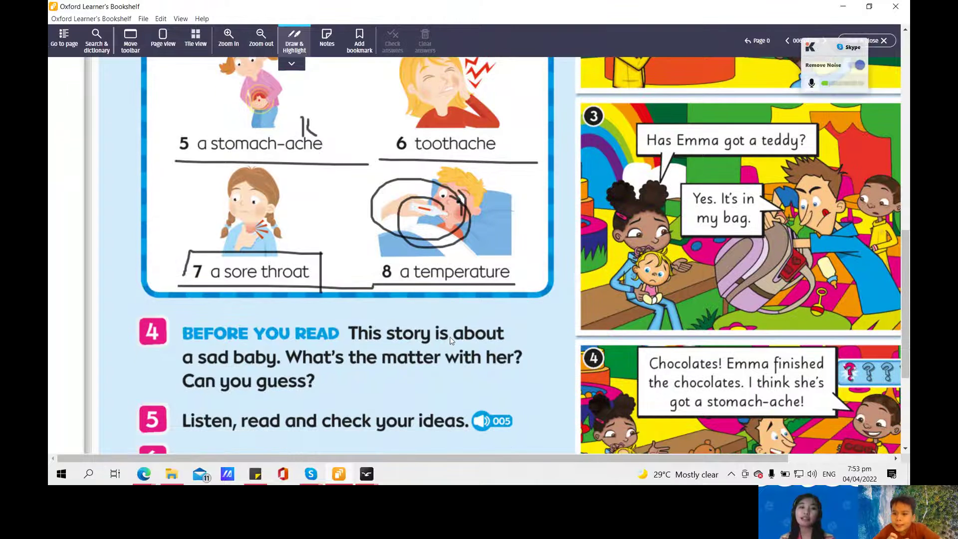
{"action": "scroll", "coordinate": [452, 341], "scroll_direction": "down", "scroll_amount": 2}
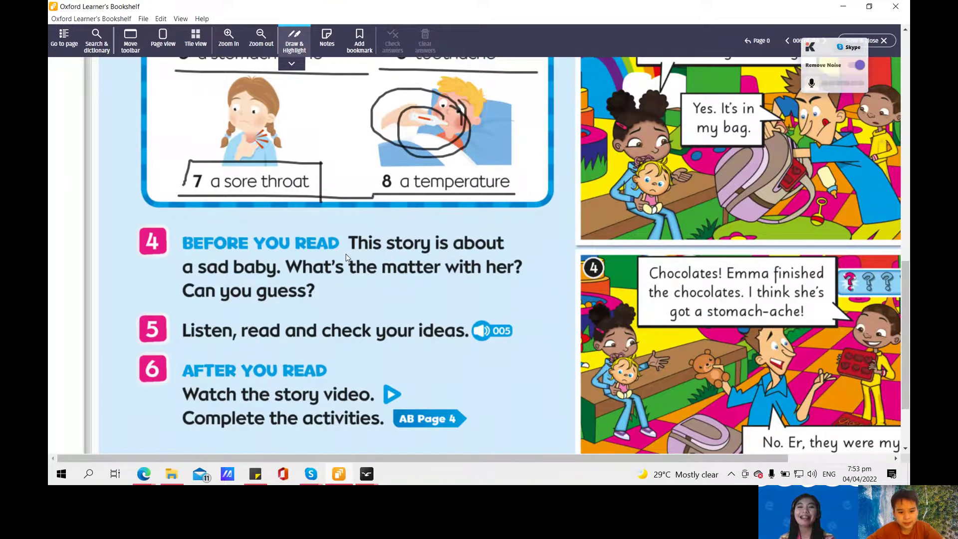
{"action": "left_click_drag", "start_coordinate": [363, 255], "coordinate": [516, 256]}
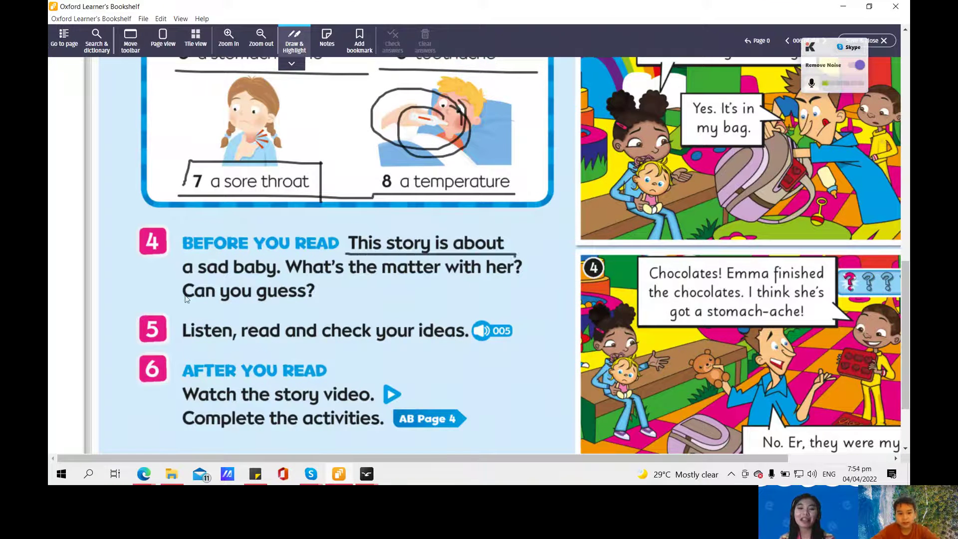
{"action": "left_click_drag", "start_coordinate": [178, 283], "coordinate": [288, 276]}
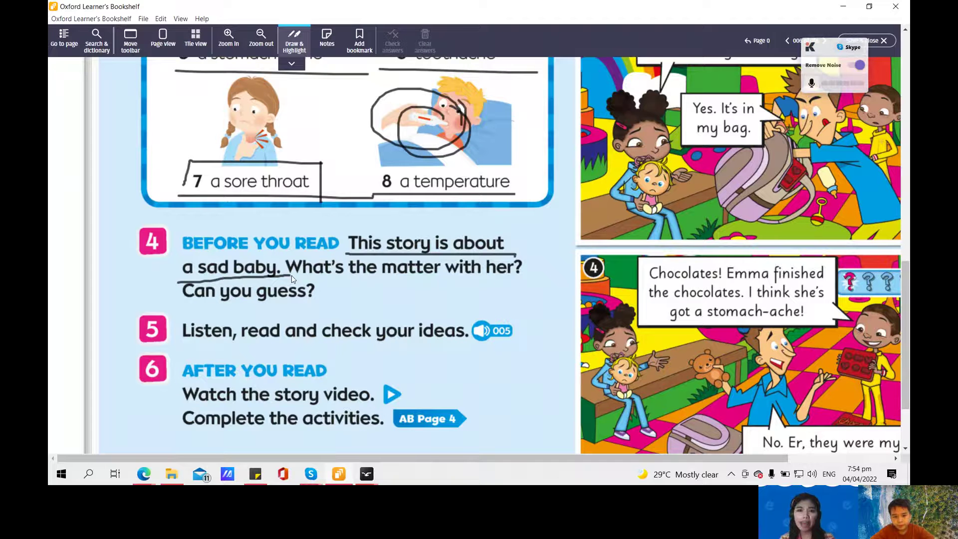
{"action": "left_click_drag", "start_coordinate": [299, 281], "coordinate": [517, 288]}
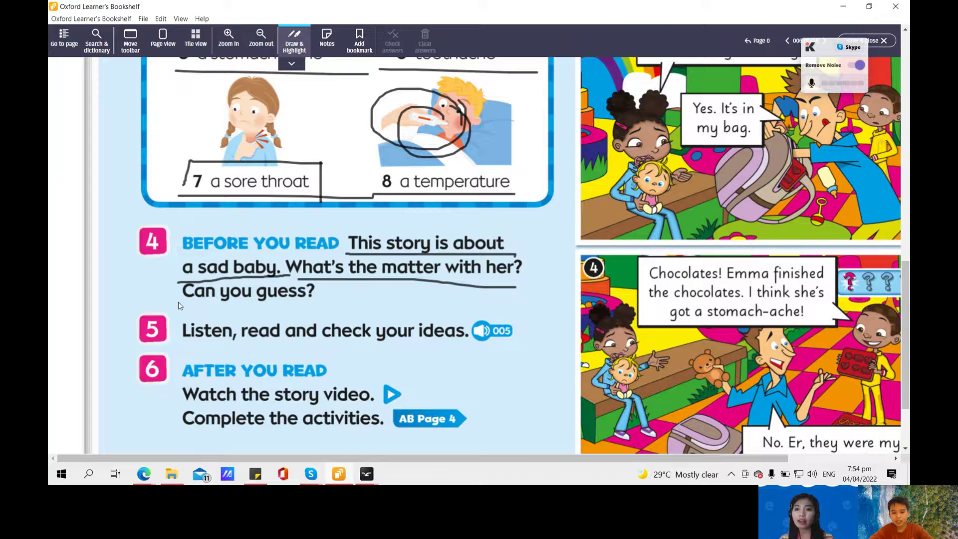
{"action": "left_click_drag", "start_coordinate": [177, 304], "coordinate": [340, 312]}
{"action": "scroll", "coordinate": [340, 313], "scroll_direction": "up", "scroll_amount": 2}
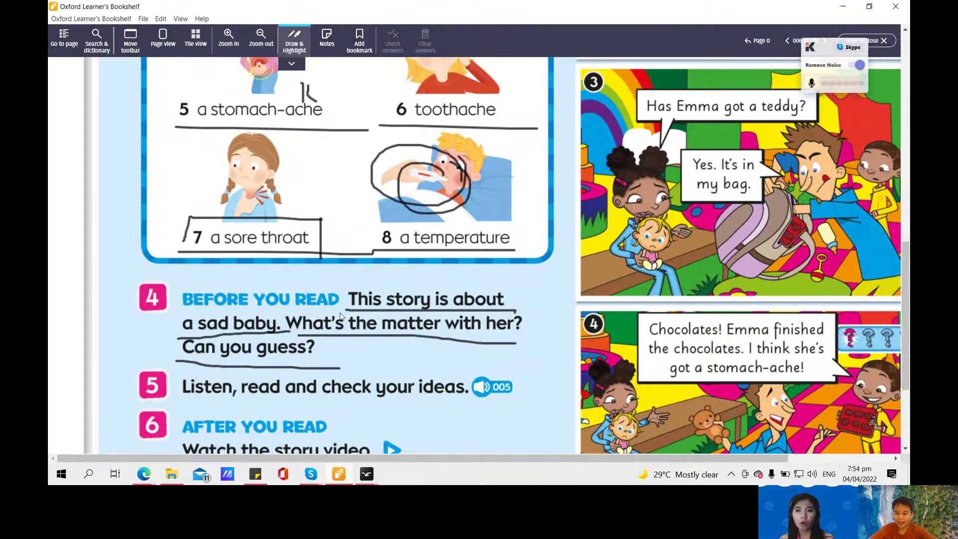
{"action": "scroll", "coordinate": [341, 317], "scroll_direction": "up", "scroll_amount": 5}
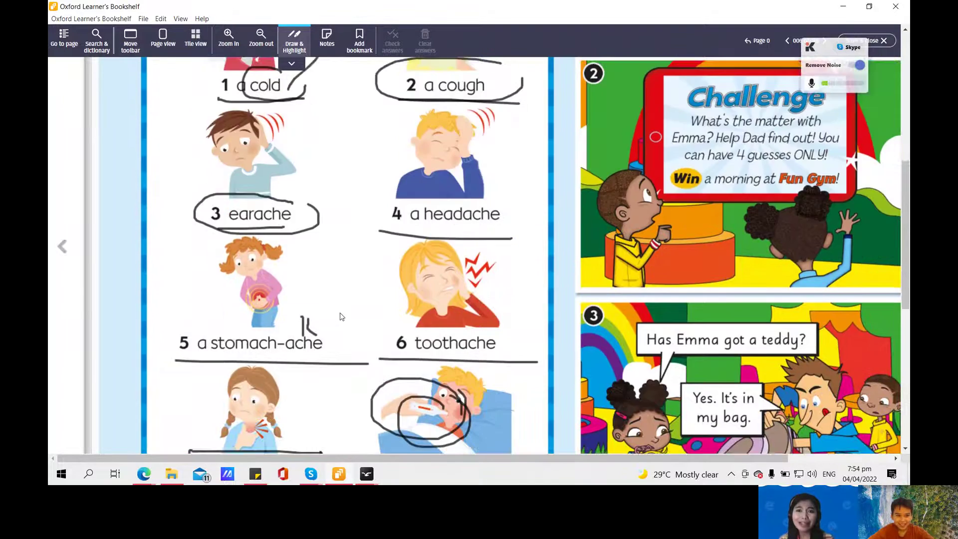
{"action": "scroll", "coordinate": [604, 299], "scroll_direction": "up", "scroll_amount": 4}
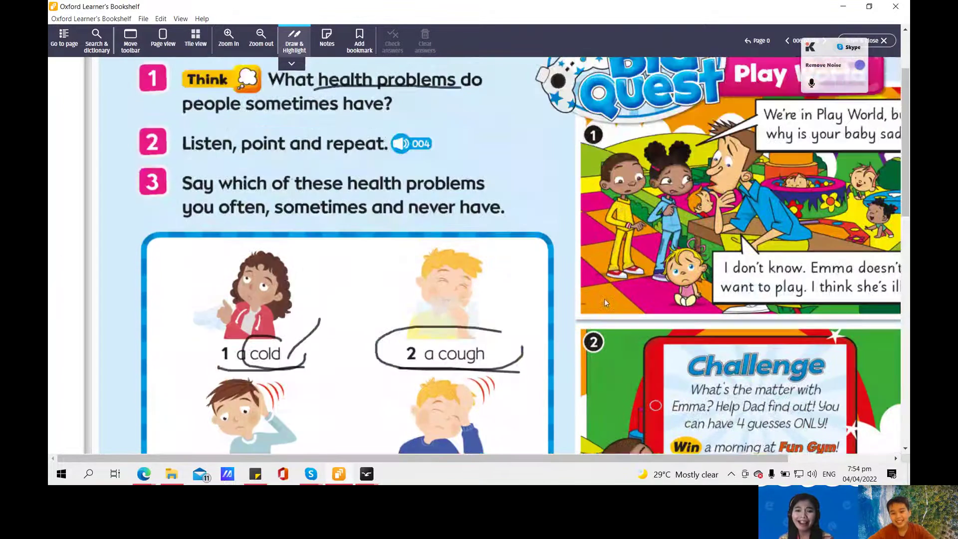
{"action": "scroll", "coordinate": [583, 448], "scroll_direction": "right", "scroll_amount": 1}
- Draw a pen loop around baby Emma in story panel 1
{"action": "scroll", "coordinate": [583, 448], "scroll_direction": "right", "scroll_amount": 2}
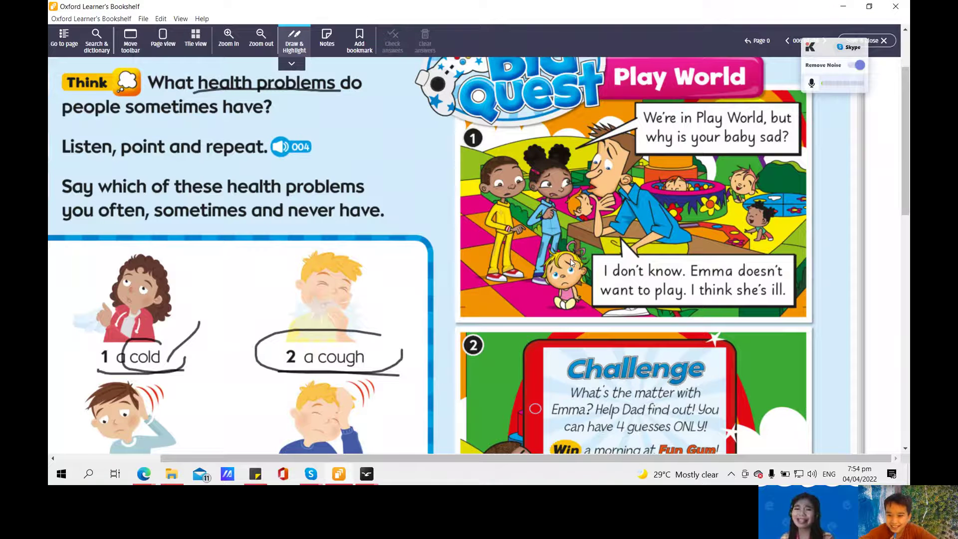
{"action": "mouse_move", "coordinate": [564, 229]}
{"action": "left_mouse_down"}
{"action": "mouse_move", "coordinate": [559, 322]}
{"action": "mouse_move", "coordinate": [585, 235]}
{"action": "left_mouse_up"}
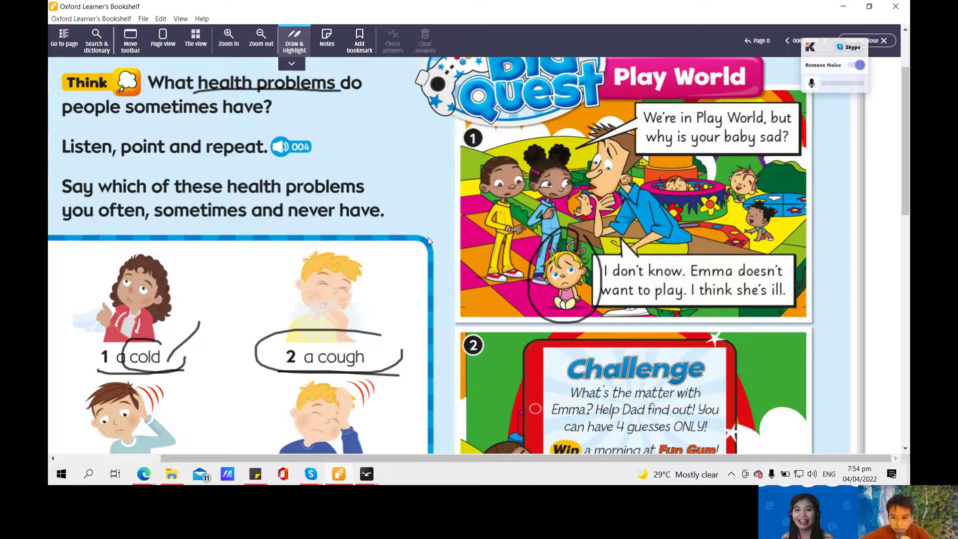
{"action": "left_click", "coordinate": [325, 40]}
- Add a text sticky note reading 'She is disgusting.' to the story page
{"action": "left_click", "coordinate": [342, 76]}
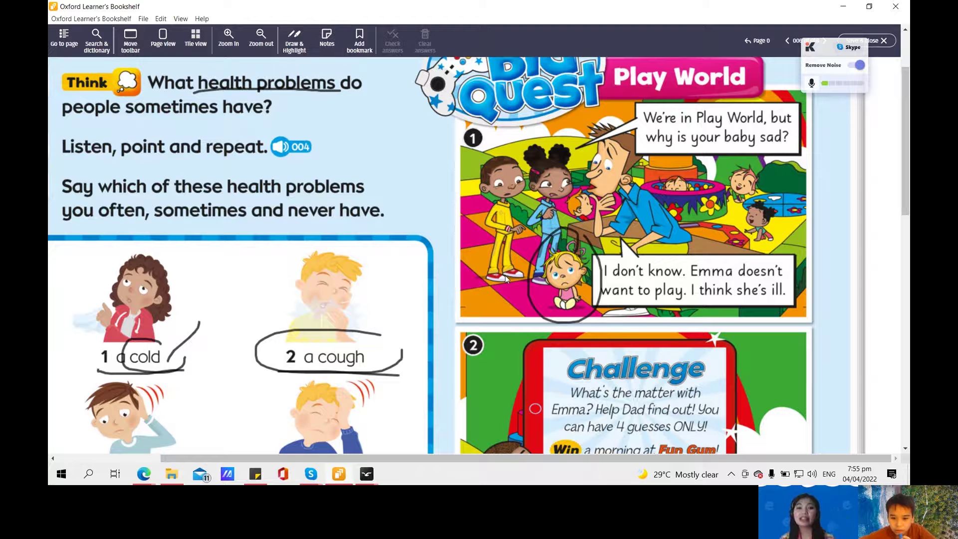
{"action": "left_click", "coordinate": [505, 274]}
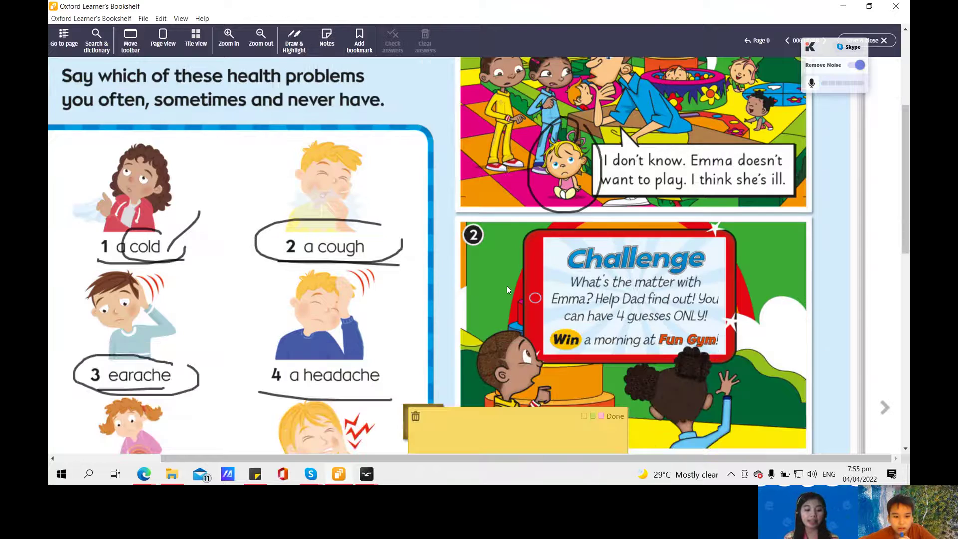
{"action": "type", "text": "She is disgusrting"}
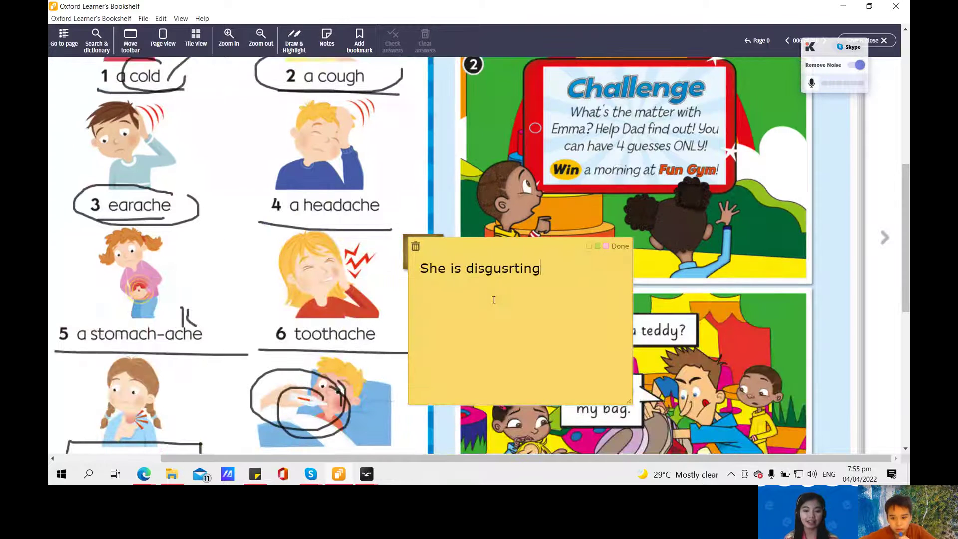
{"action": "key", "text": "BackSpace"}
{"action": "key", "text": "BackSpace"}
{"action": "key", "text": "BackSpace"}
{"action": "key", "text": "BackSpace"}
{"action": "key", "text": "BackSpace"}
{"action": "type", "text": "ting,."}
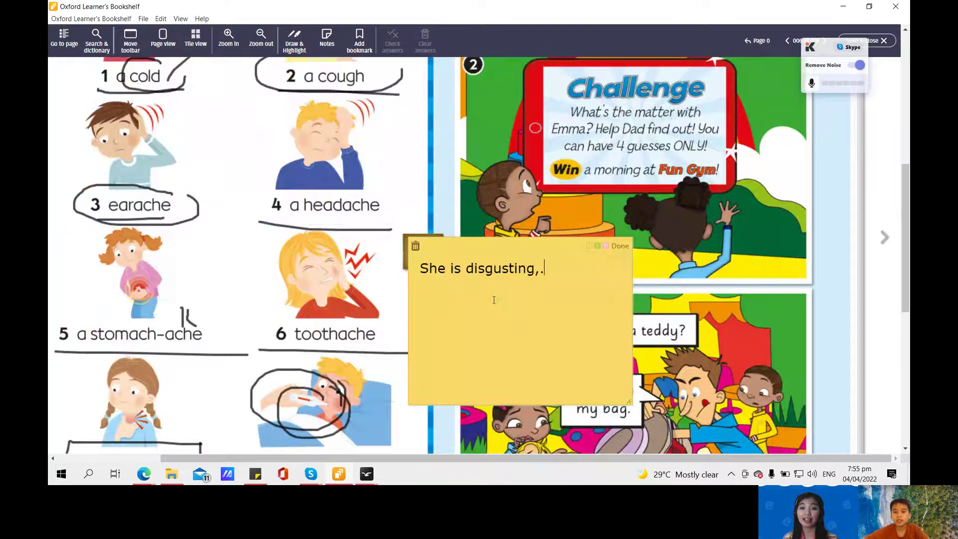
{"action": "key", "text": "BackSpace"}
{"action": "type", "text": "."}
{"action": "key", "text": "ctrl+a"}
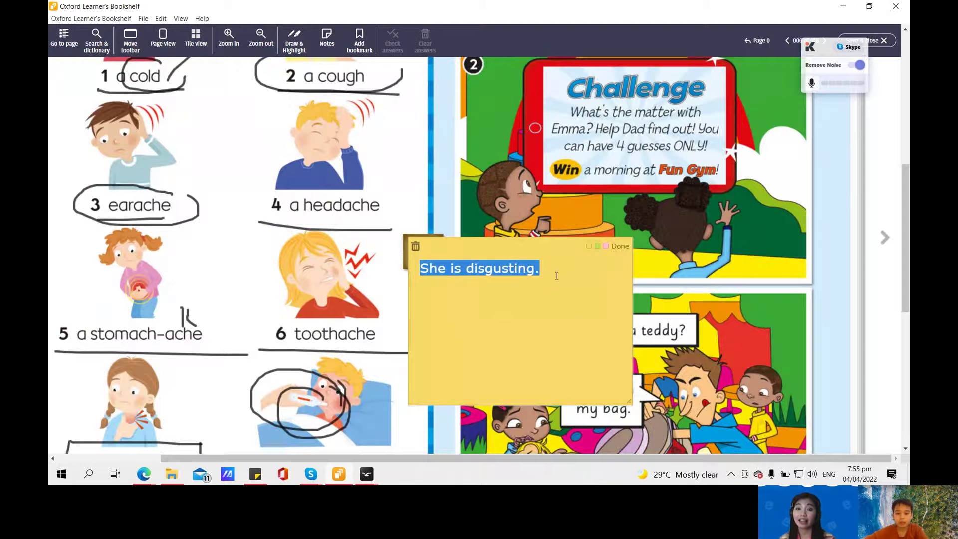
{"action": "left_click", "coordinate": [514, 268]}
- Check the Skype call, then return and delete the 'She is disgusting.' note, confirming with OK
{"action": "mouse_move", "coordinate": [316, 479]}
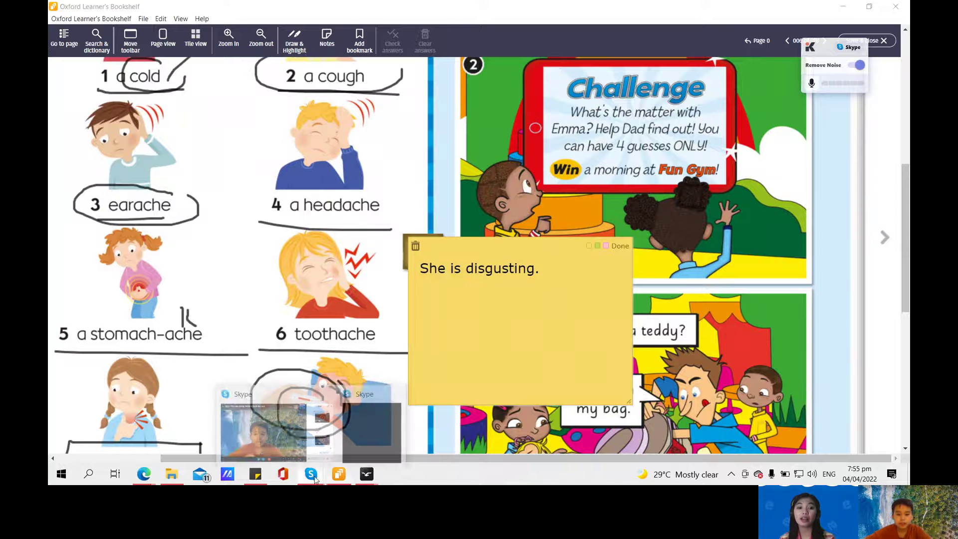
{"action": "left_click", "coordinate": [287, 431]}
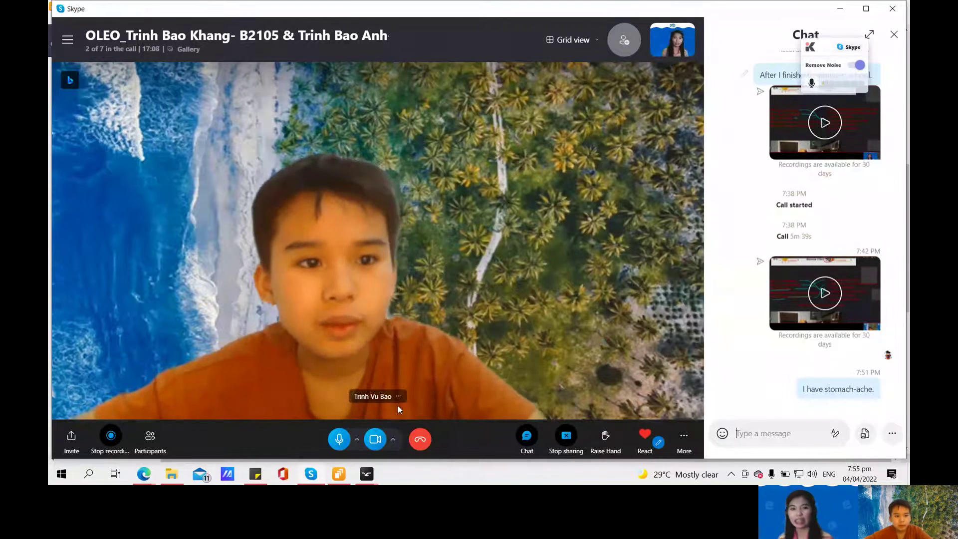
{"action": "key", "text": "alt+Tab"}
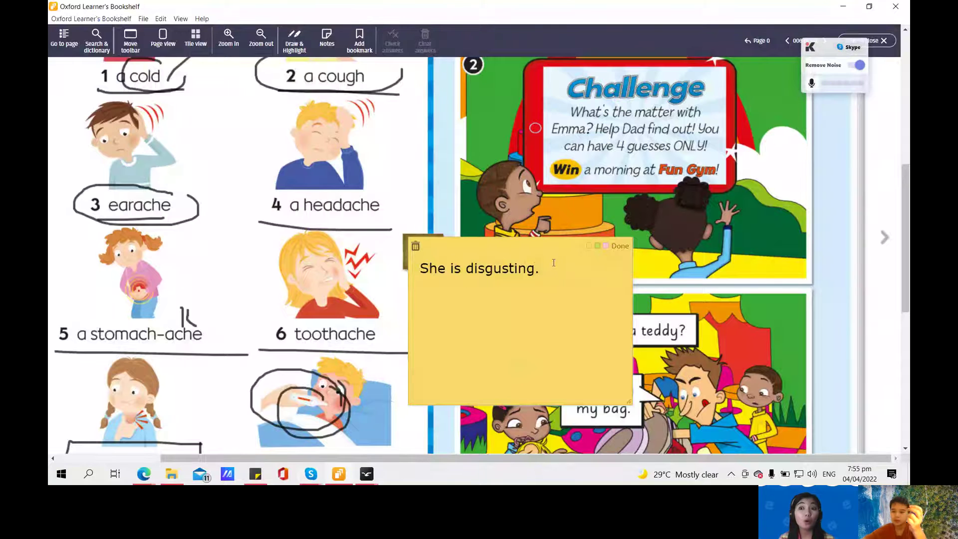
{"action": "left_click", "coordinate": [415, 248]}
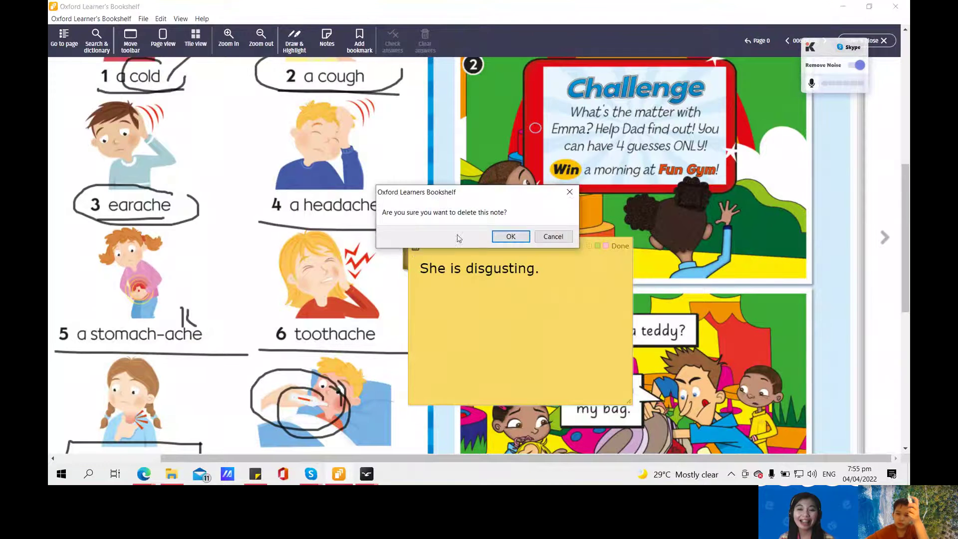
{"action": "left_click", "coordinate": [509, 237]}
- Open the After You Read story video full screen and pause it
{"action": "scroll", "coordinate": [474, 285], "scroll_direction": "down", "scroll_amount": 8}
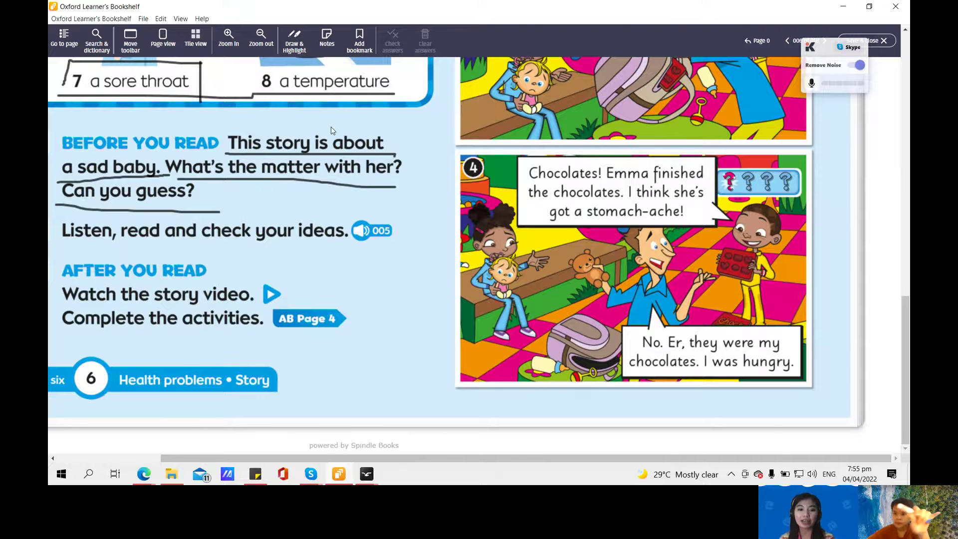
{"action": "scroll", "coordinate": [333, 131], "scroll_direction": "down", "scroll_amount": 2}
{"action": "left_click", "coordinate": [381, 344]}
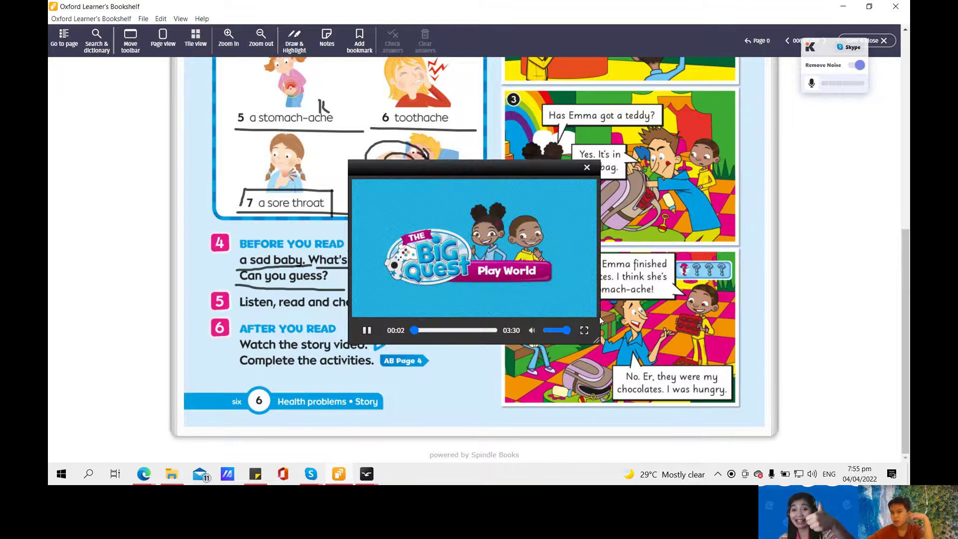
{"action": "left_click", "coordinate": [585, 330]}
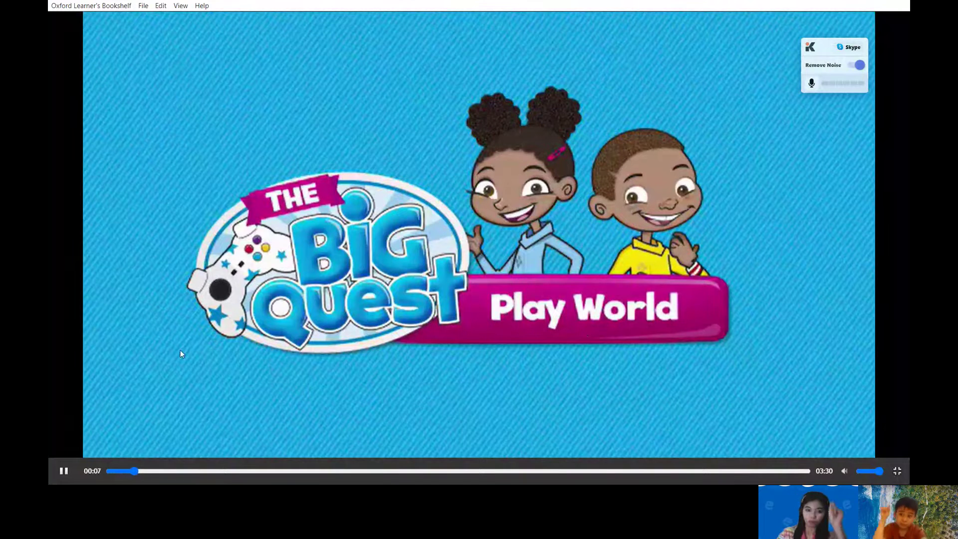
{"action": "left_click", "coordinate": [60, 471]}
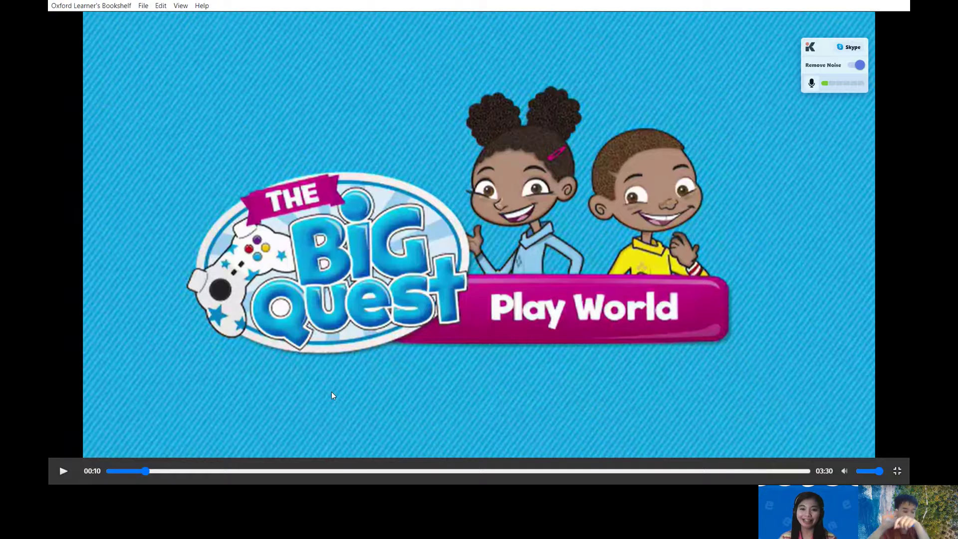
{"action": "key", "text": "alt+Tab"}
{"action": "key", "text": "alt+Tab"}
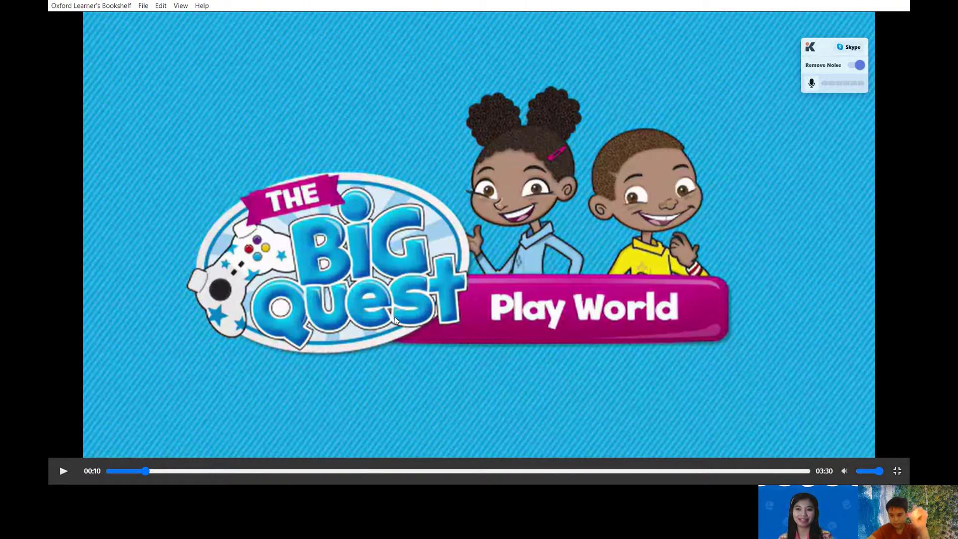
- Resume the video, pause at 00:15, then play on and stop at 00:22
{"action": "left_click", "coordinate": [63, 470]}
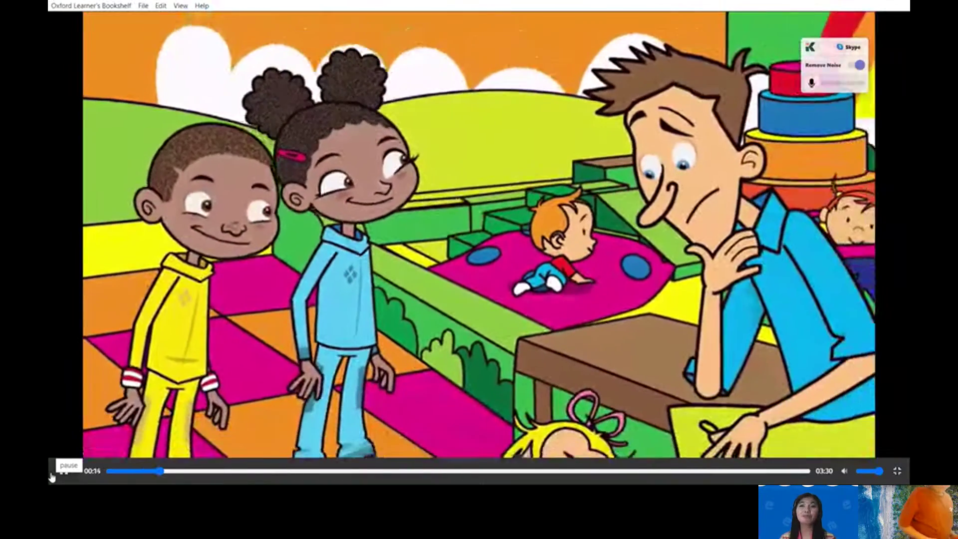
{"action": "left_click", "coordinate": [52, 477]}
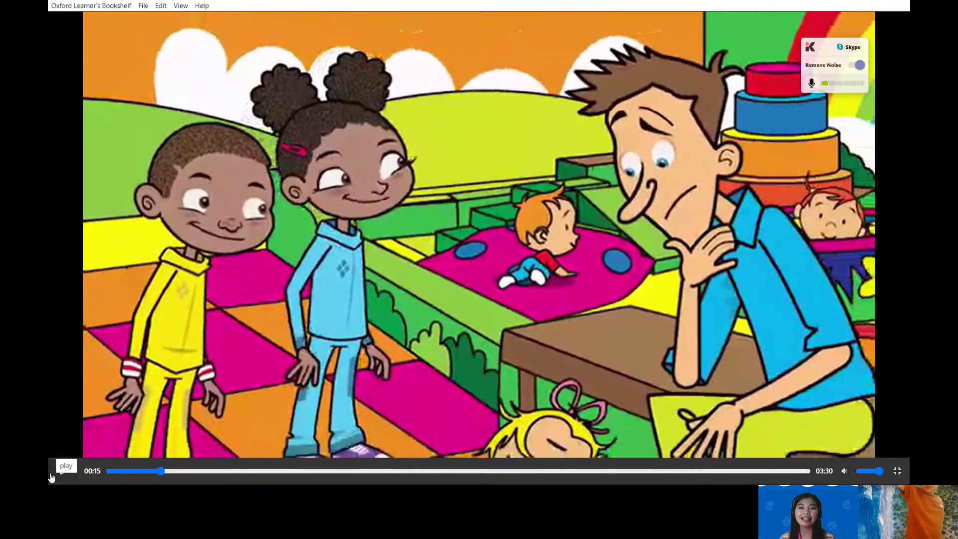
{"action": "key", "text": "alt+Tab"}
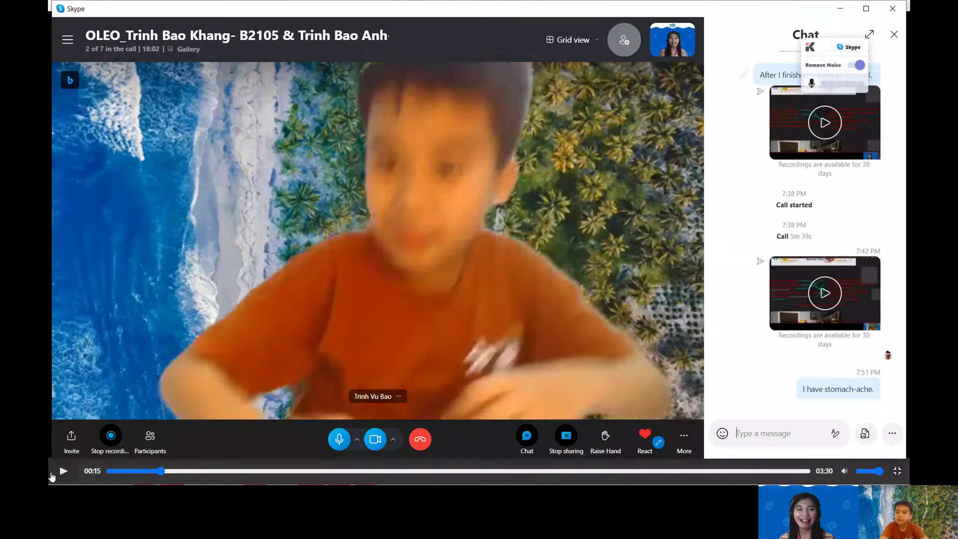
{"action": "key", "text": "alt+Tab"}
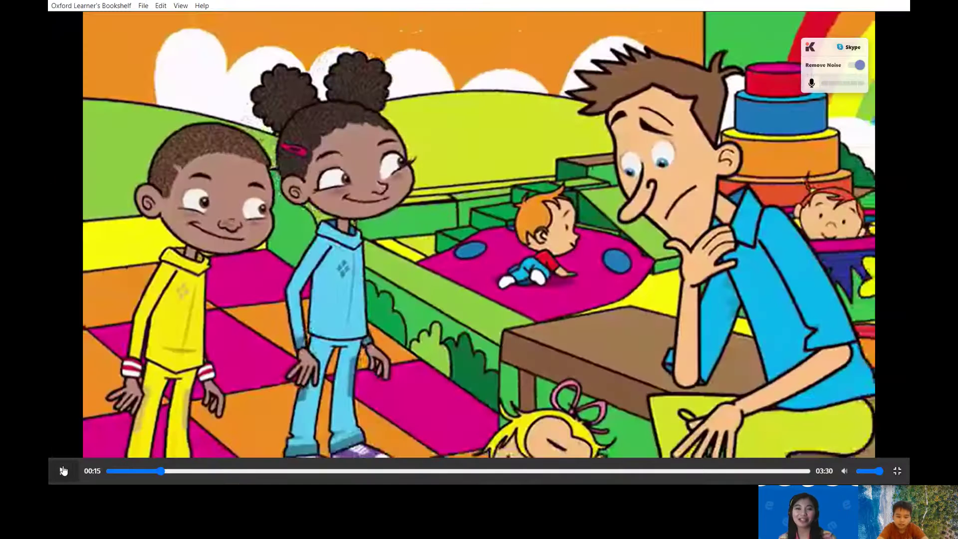
{"action": "left_click", "coordinate": [63, 471]}
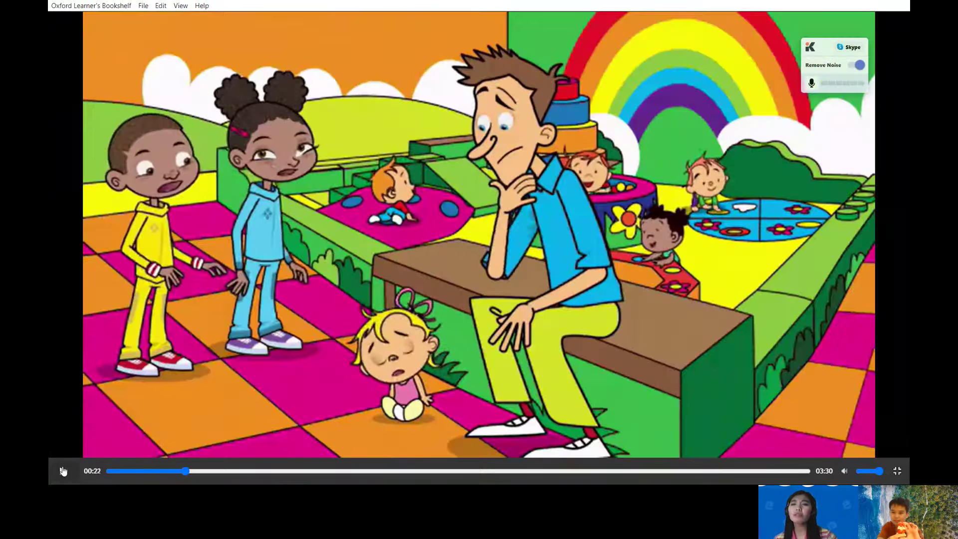
{"action": "left_click", "coordinate": [206, 402]}
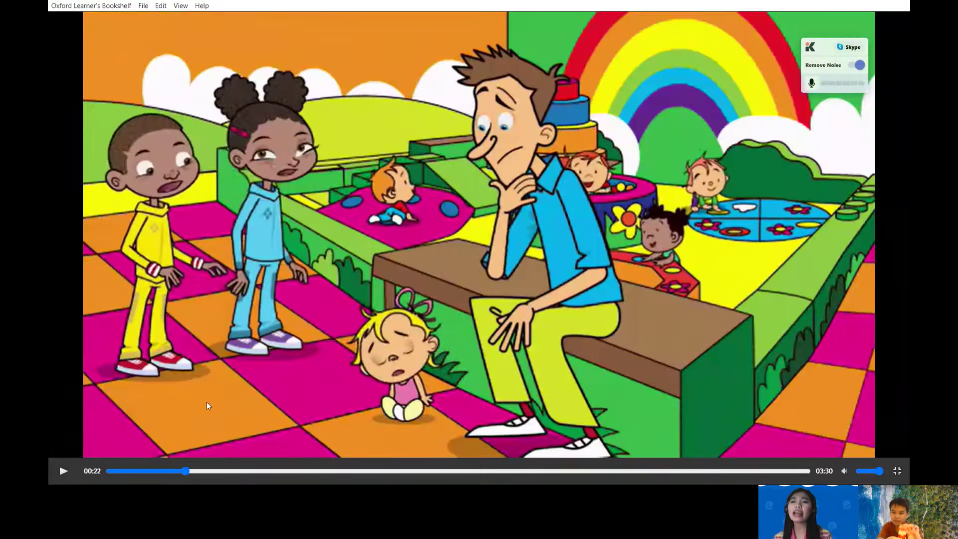
{"action": "key", "text": "alt+Tab"}
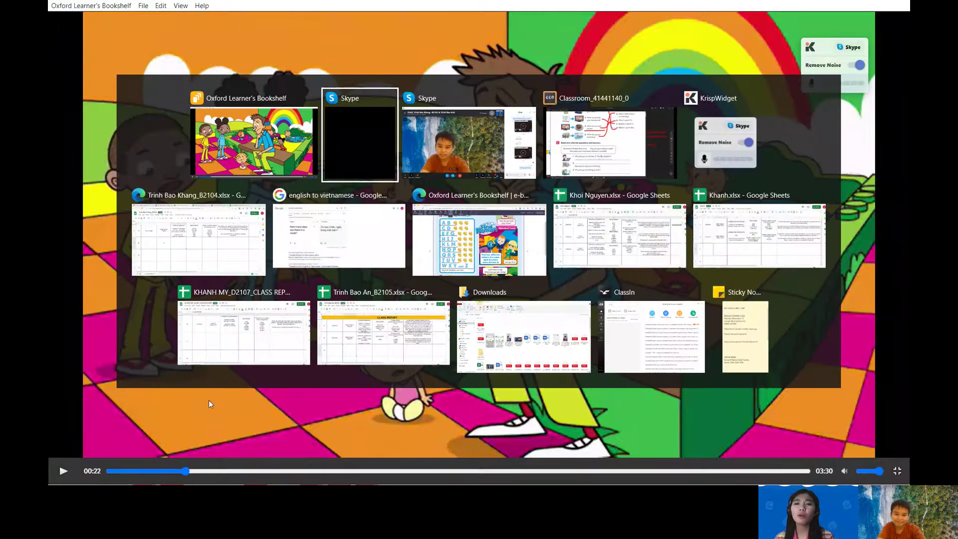
- Check the Skype call, then return to the story video paused at 00:22
{"action": "key", "text": "alt+Tab"}
{"action": "key", "text": "Tab"}
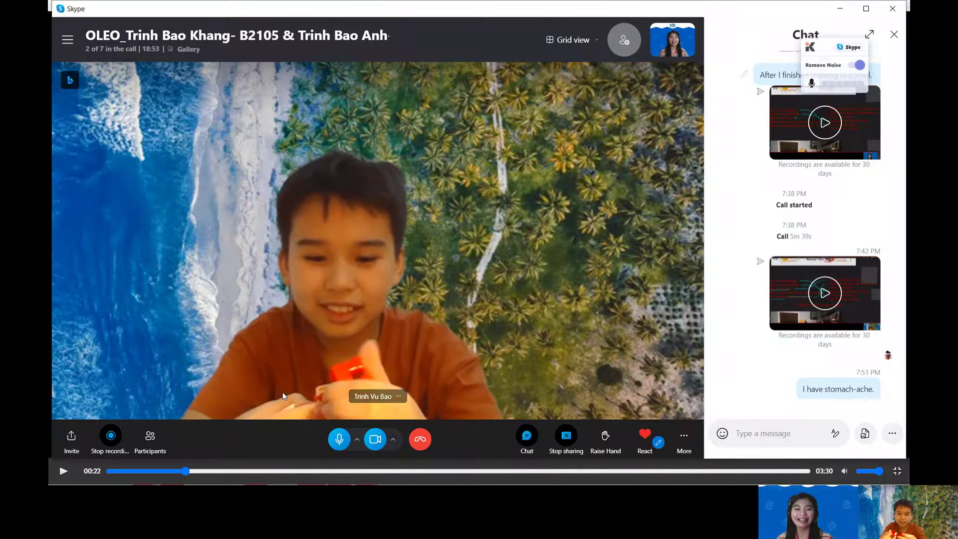
{"action": "key", "text": "alt+Tab"}
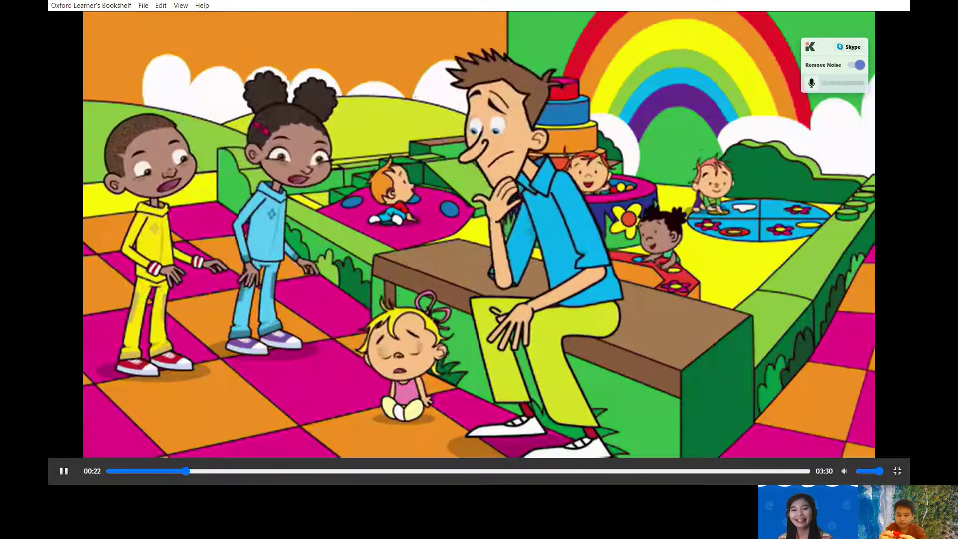
- Return to the popup video player and drag its edges to enlarge it twice
{"action": "key", "text": "Escape"}
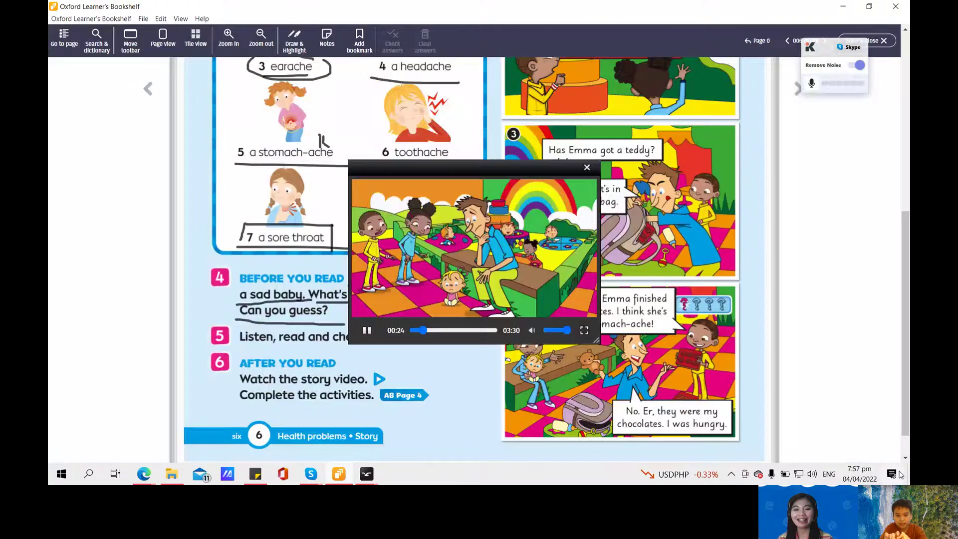
{"action": "left_click_drag", "start_coordinate": [598, 340], "coordinate": [796, 456]}
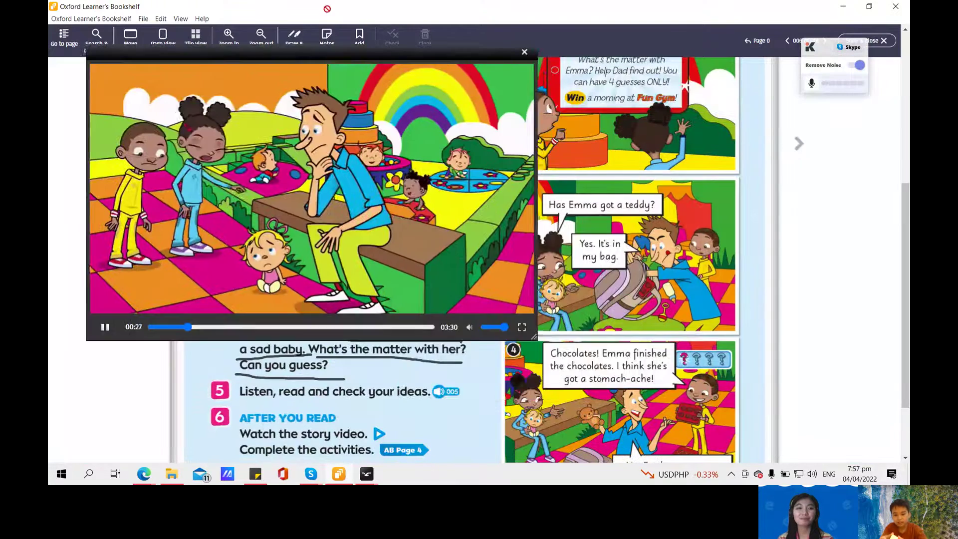
{"action": "left_click_drag", "start_coordinate": [497, 288], "coordinate": [688, 310]}
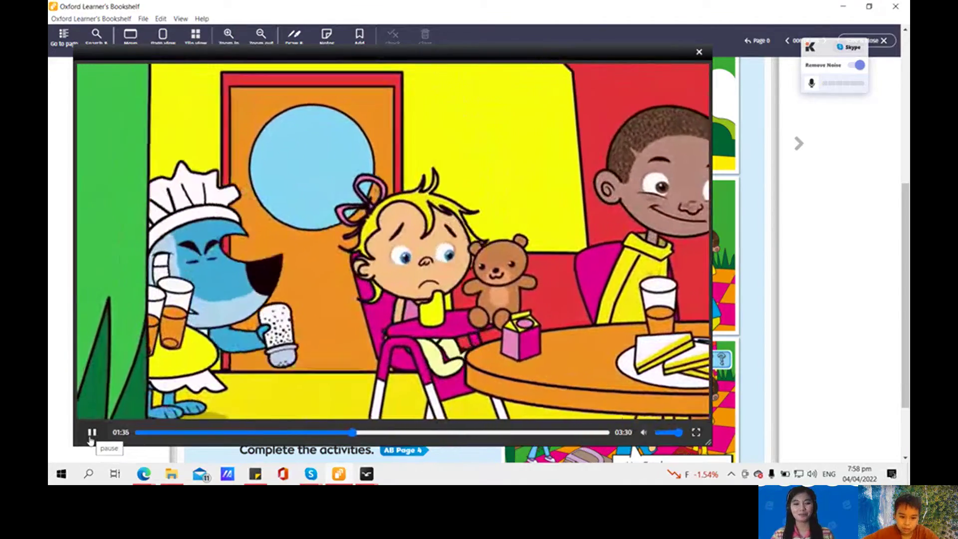
- Pause the story video at 01:37 and bring the Skype call window forward
{"action": "left_click", "coordinate": [94, 432]}
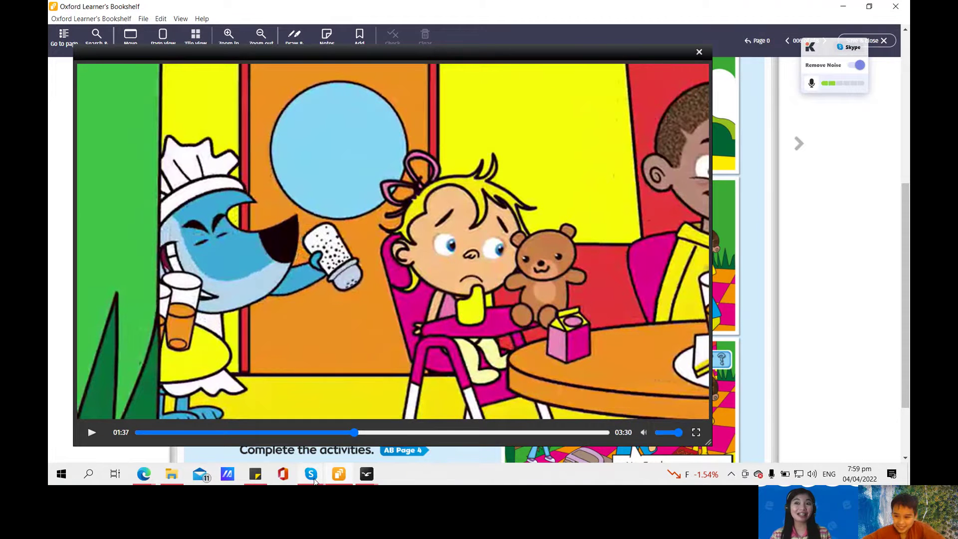
{"action": "mouse_move", "coordinate": [314, 480]}
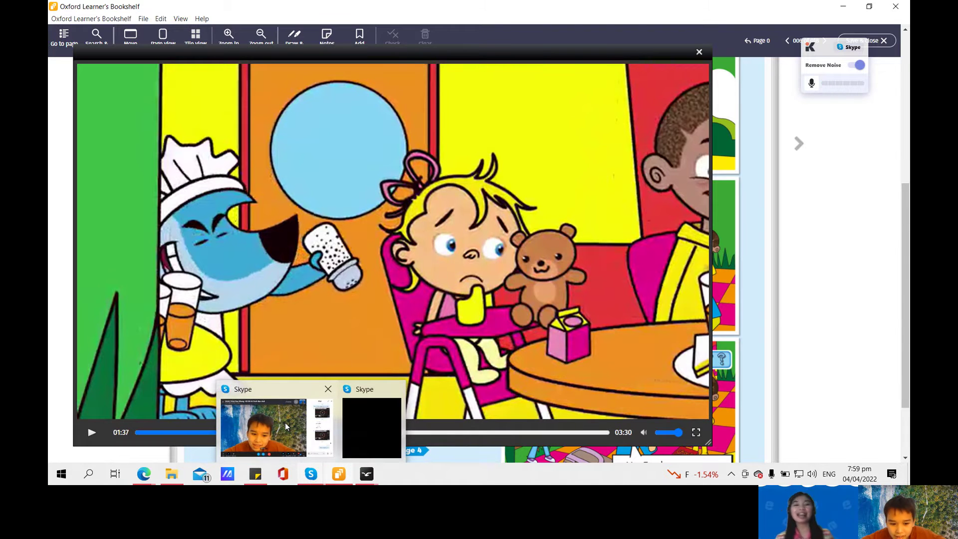
{"action": "left_click", "coordinate": [286, 423]}
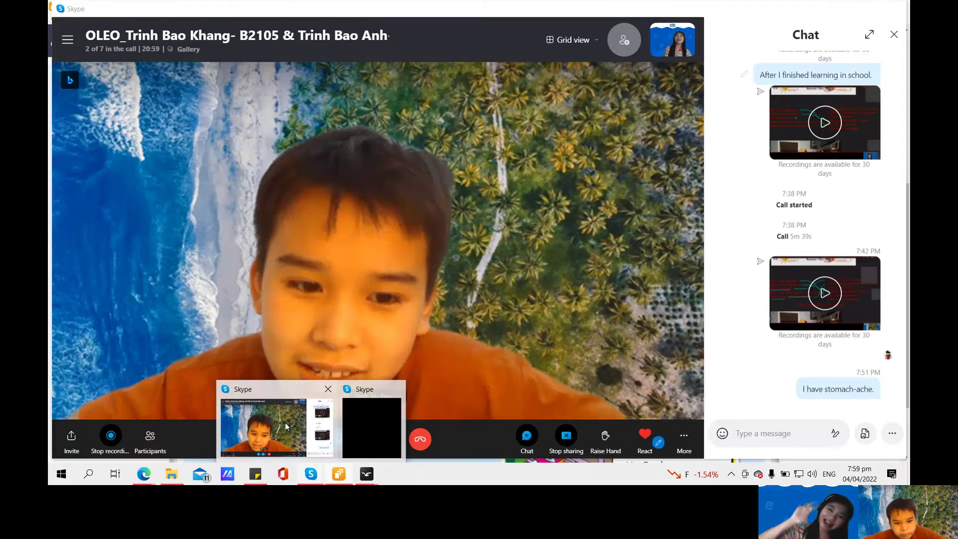